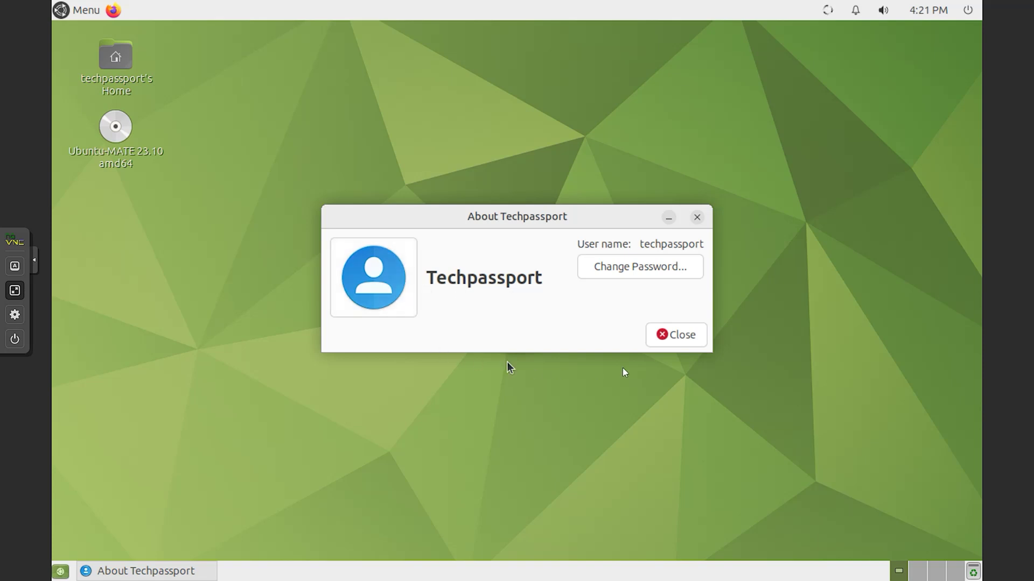
- Close the user account details dialog and dismiss the offline Ethernet network notification
left_click(675, 339)
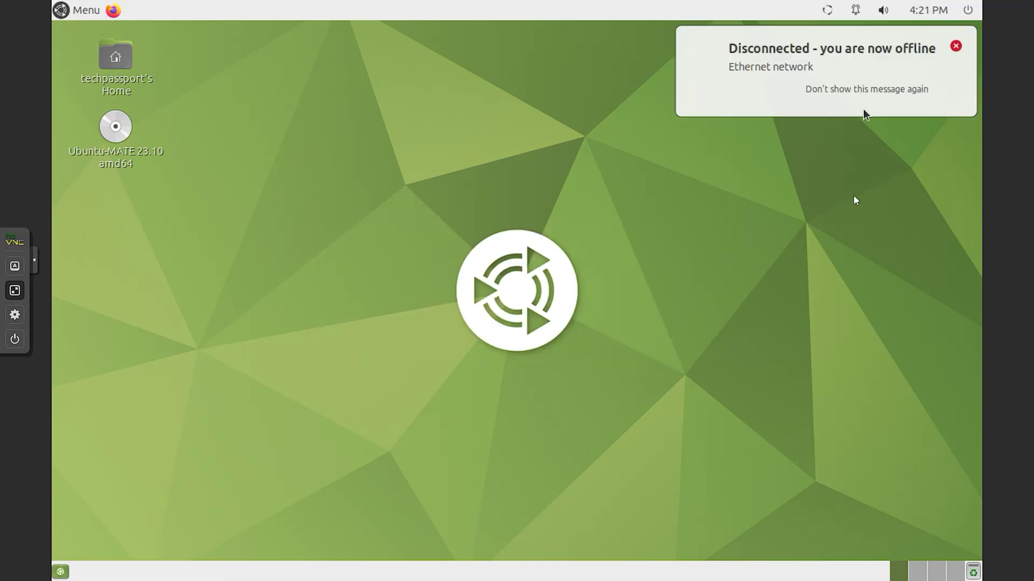
mouse_move(732, 68)
left_mouse_down()
mouse_move(958, 81)
mouse_move(854, 101)
left_mouse_up()
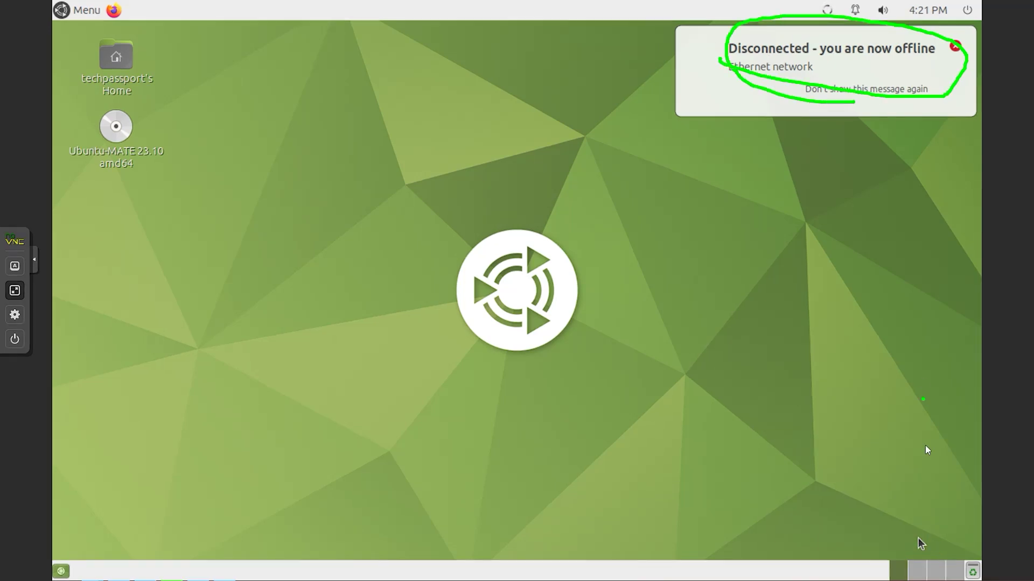
left_click(876, 52)
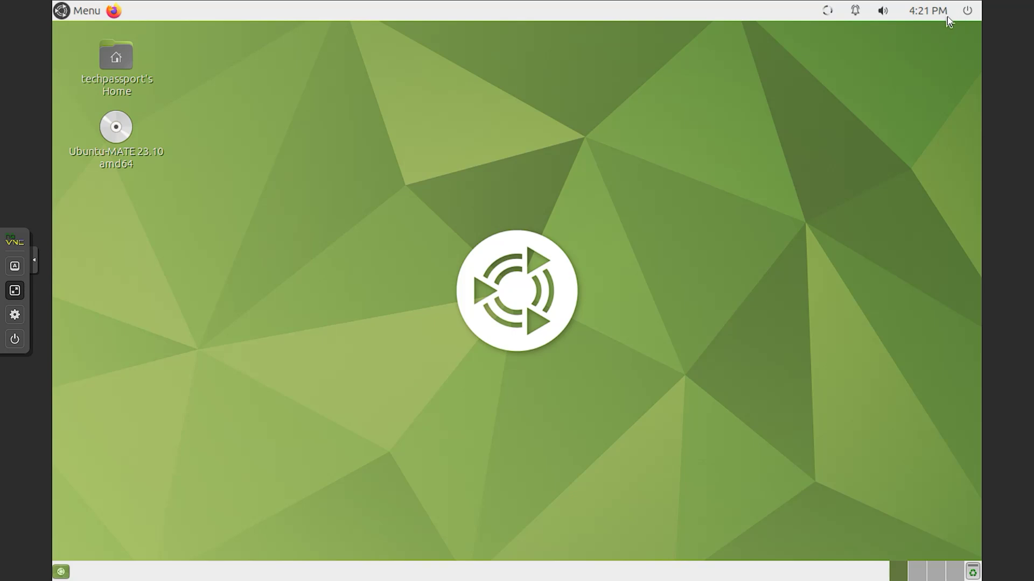
- Open the information about this computer and examine the Ubuntu release, kernel and memory details
left_click(964, 15)
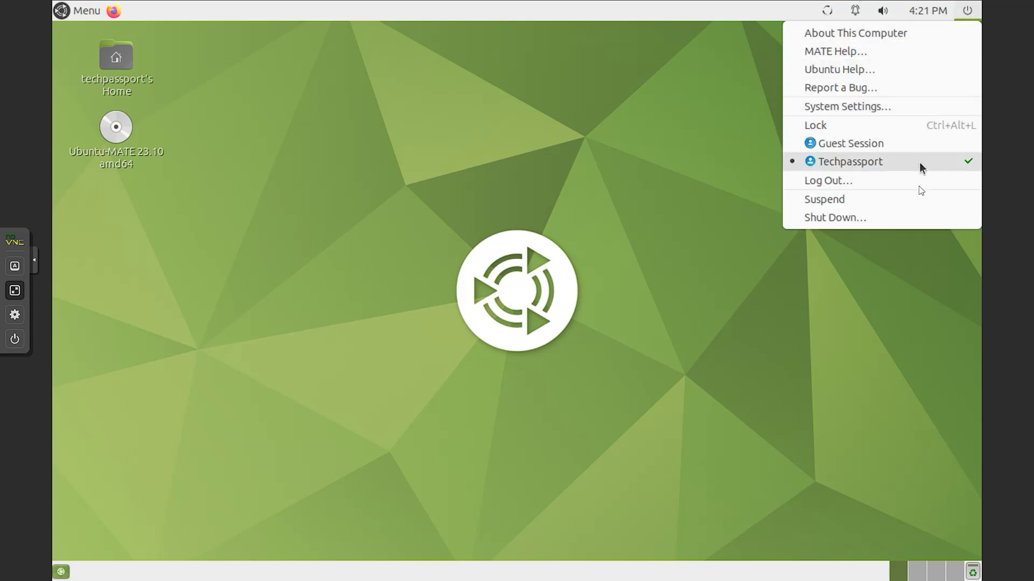
left_click(939, 37)
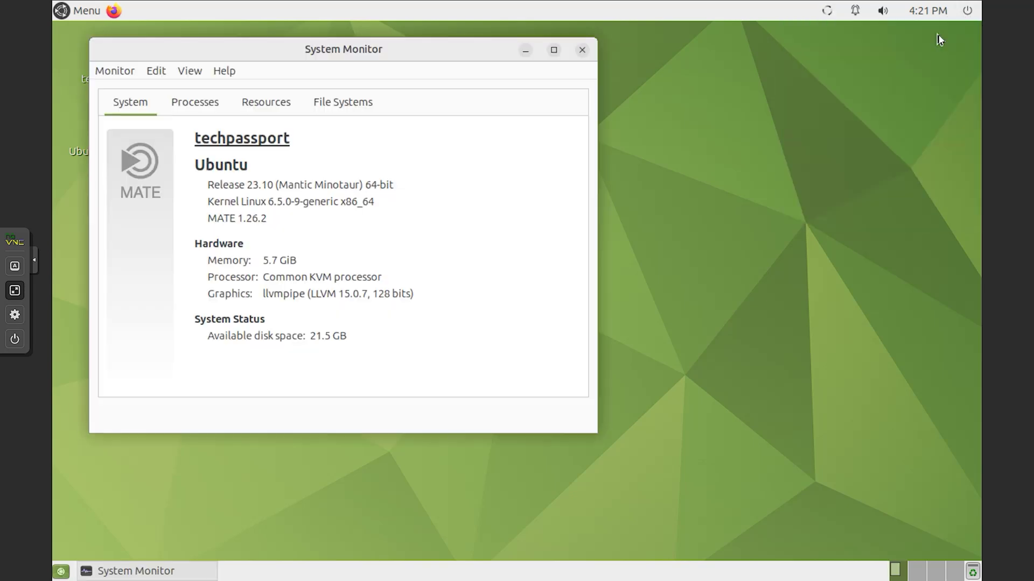
left_click(924, 548)
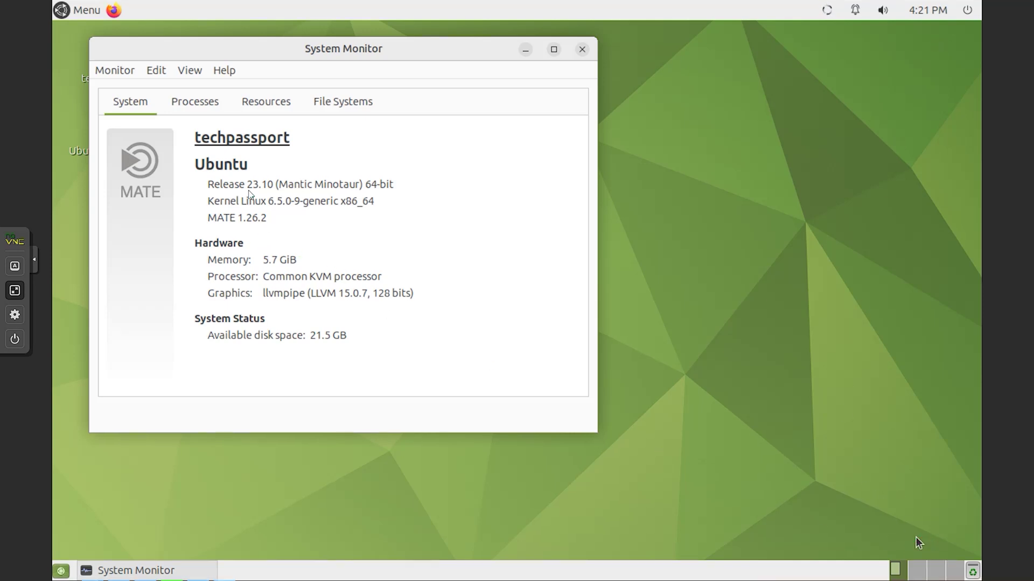
mouse_move(191, 176)
left_mouse_down()
mouse_move(237, 152)
mouse_move(196, 162)
left_mouse_up()
mouse_move(210, 199)
left_mouse_down()
mouse_move(401, 199)
mouse_move(326, 171)
mouse_move(204, 176)
left_mouse_up()
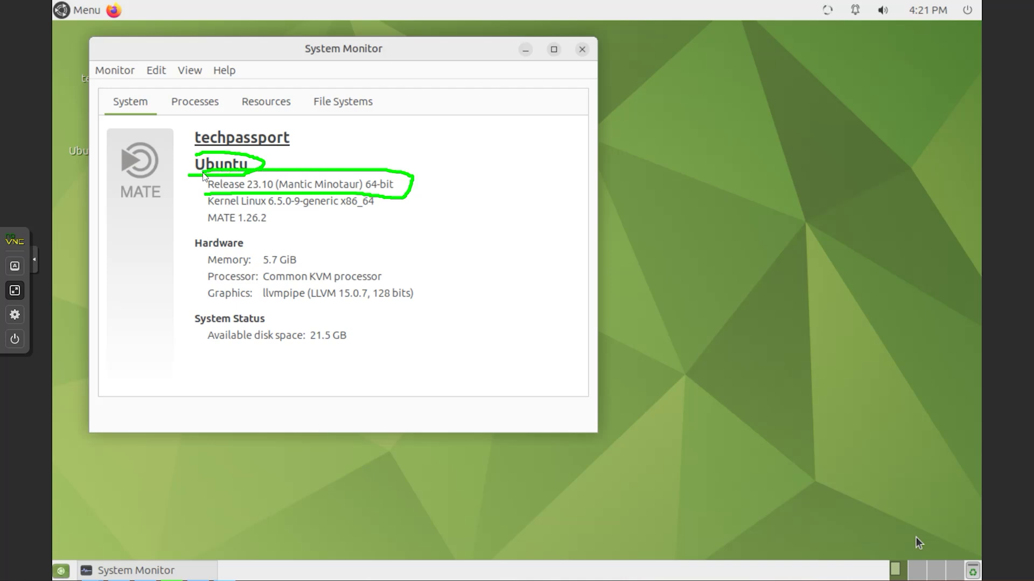
left_click_drag(209, 211, 375, 213)
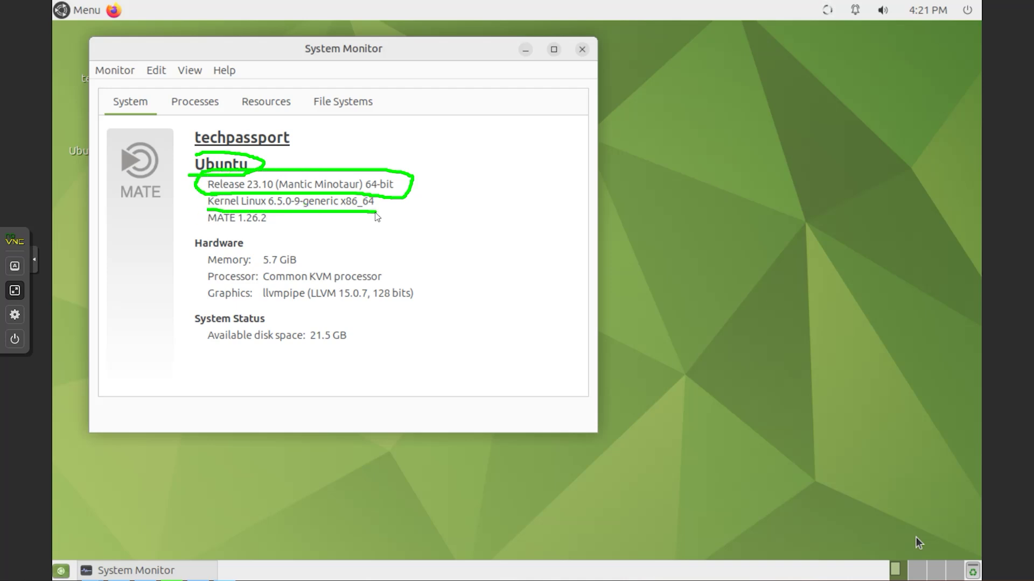
mouse_move(220, 277)
left_mouse_down()
mouse_move(205, 268)
mouse_move(323, 270)
left_mouse_up()
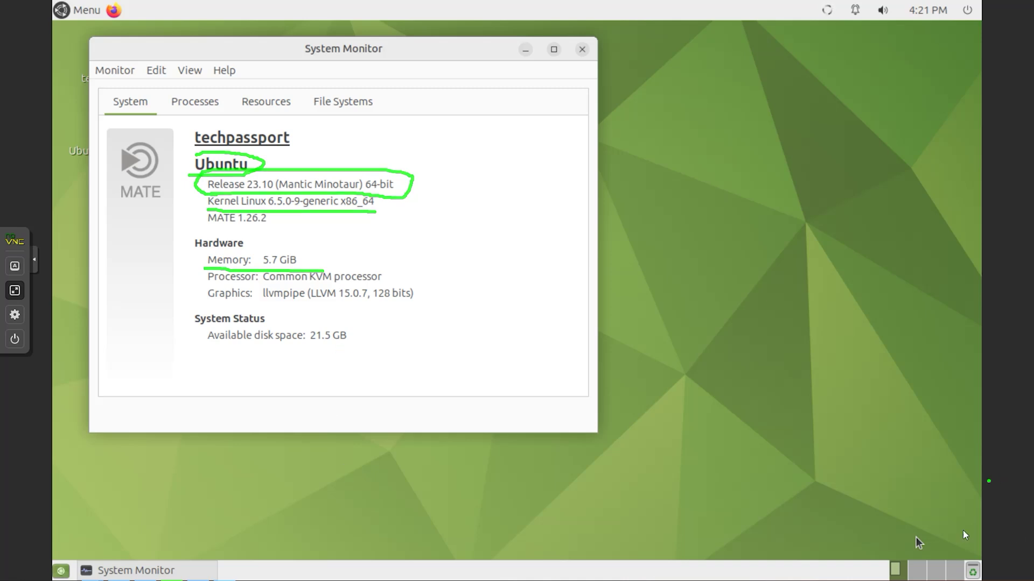
- Review the processes, resource usage and file systems in System Monitor, and close it
left_click(178, 102)
left_click(242, 111)
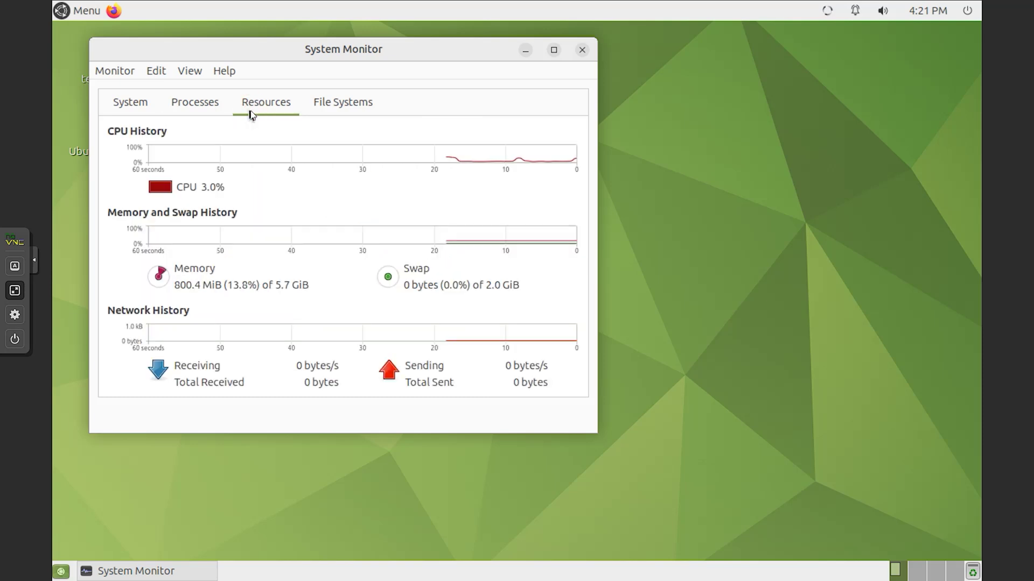
left_click(350, 109)
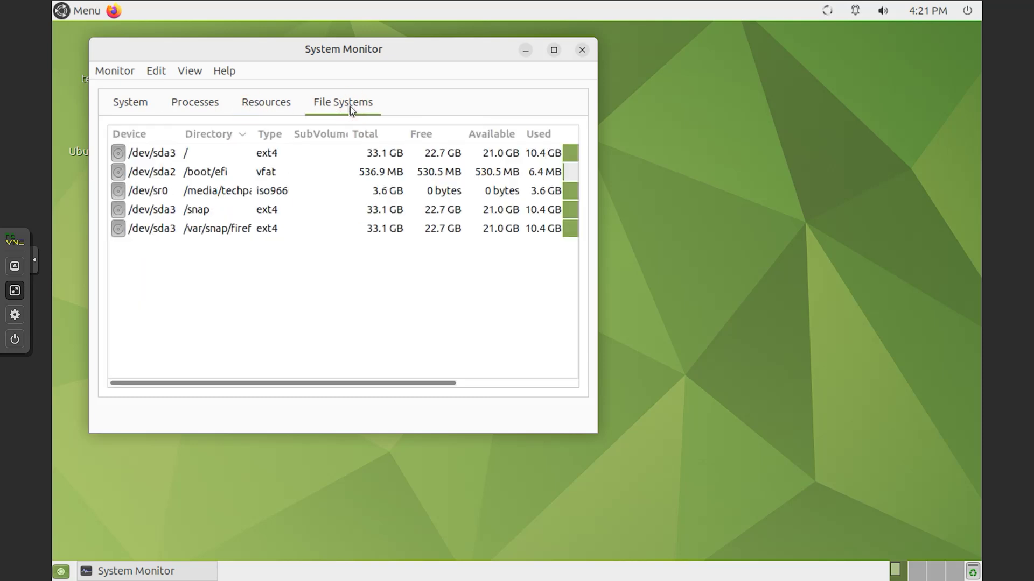
left_click(128, 73)
mouse_move(236, 69)
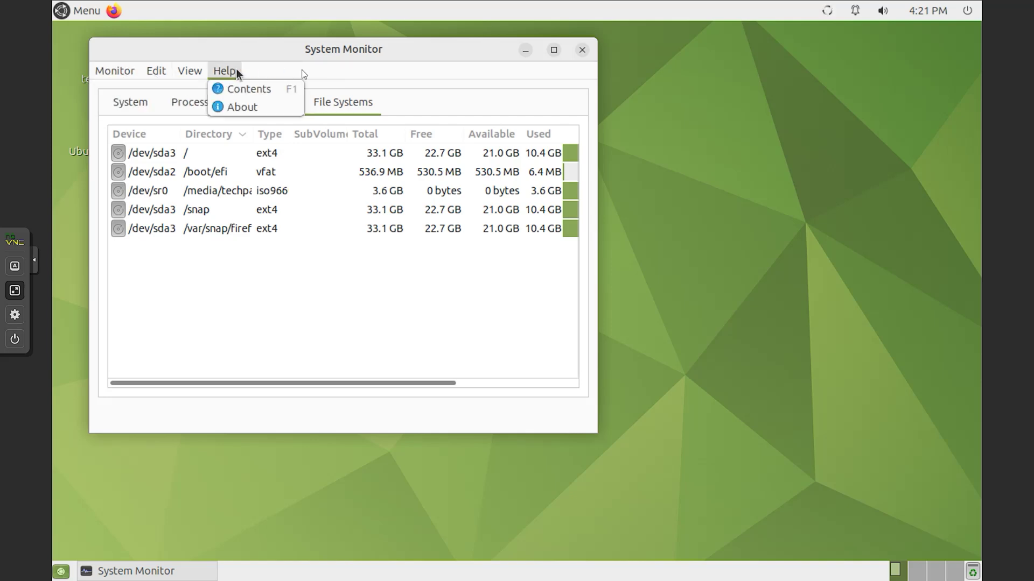
left_click(582, 49)
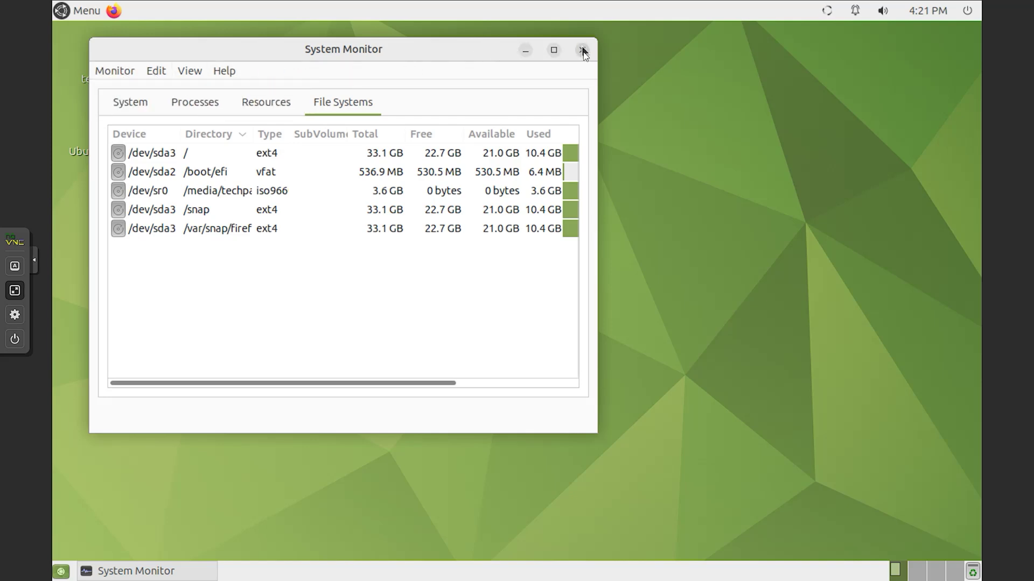
left_click(582, 51)
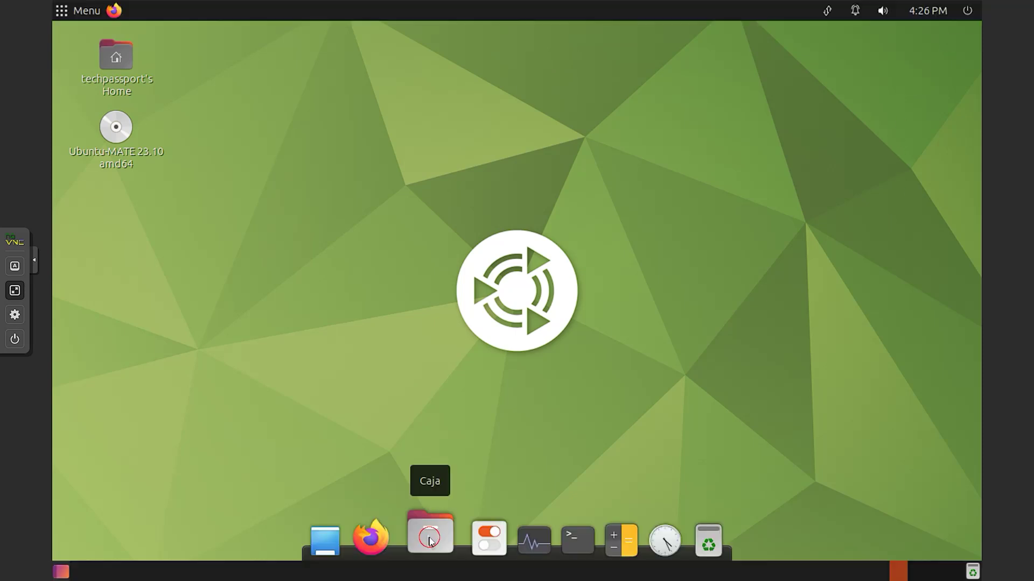
- Open the Caja file manager, Control Center, System Monitor, terminal, Calculator and Trash from the dock
left_click(431, 538)
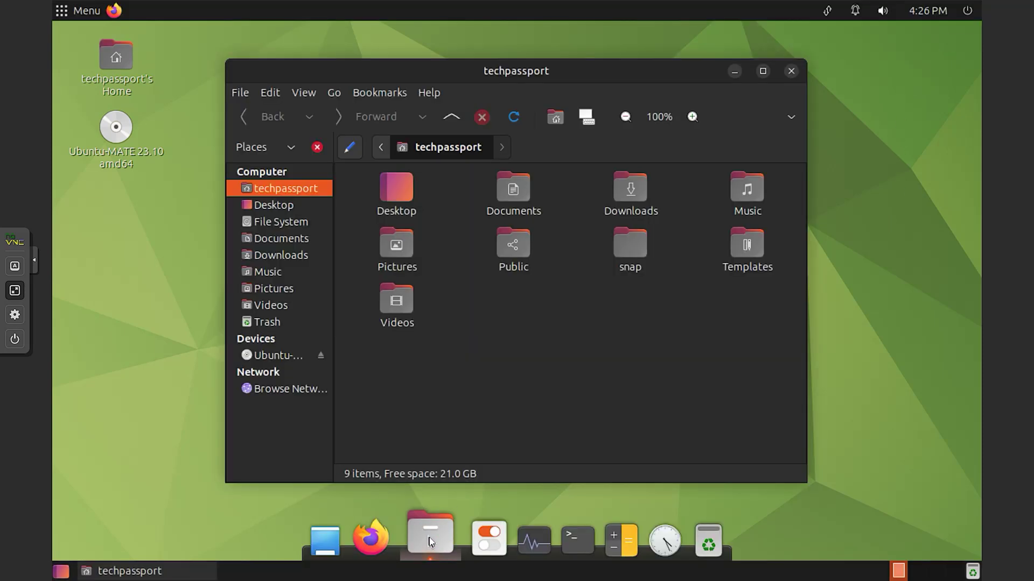
left_click(475, 544)
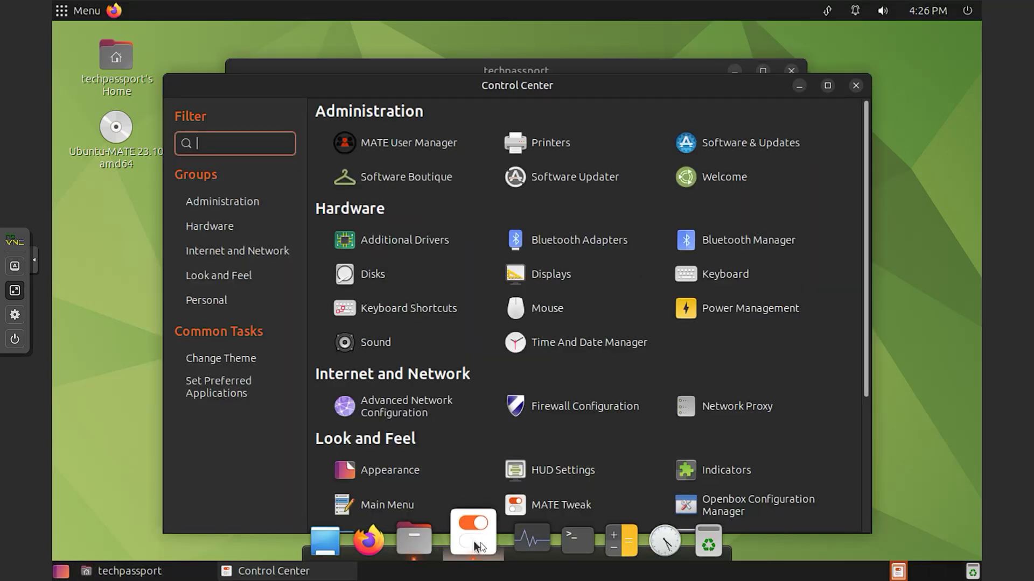
left_click(515, 544)
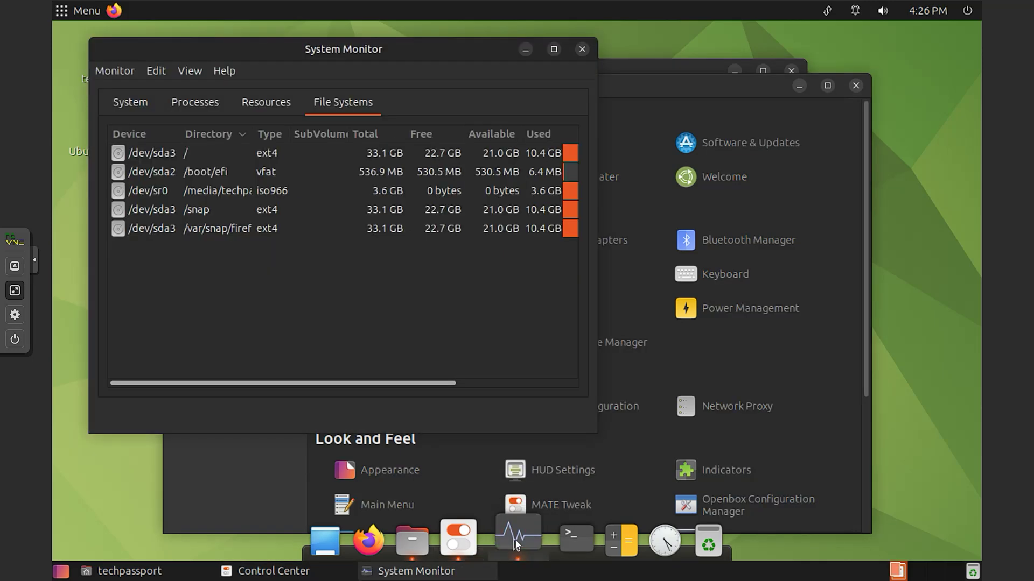
left_click(563, 543)
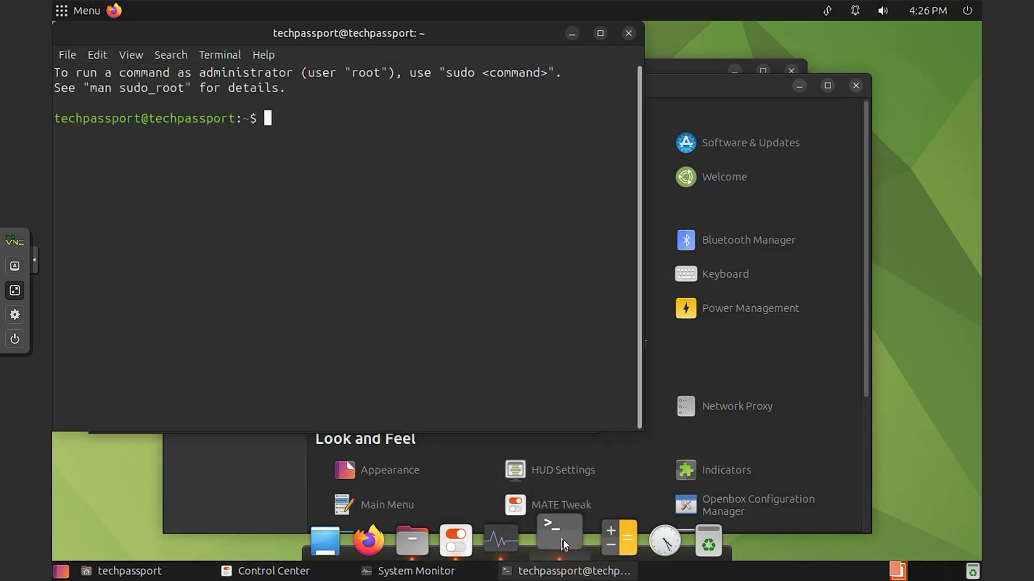
left_click(606, 541)
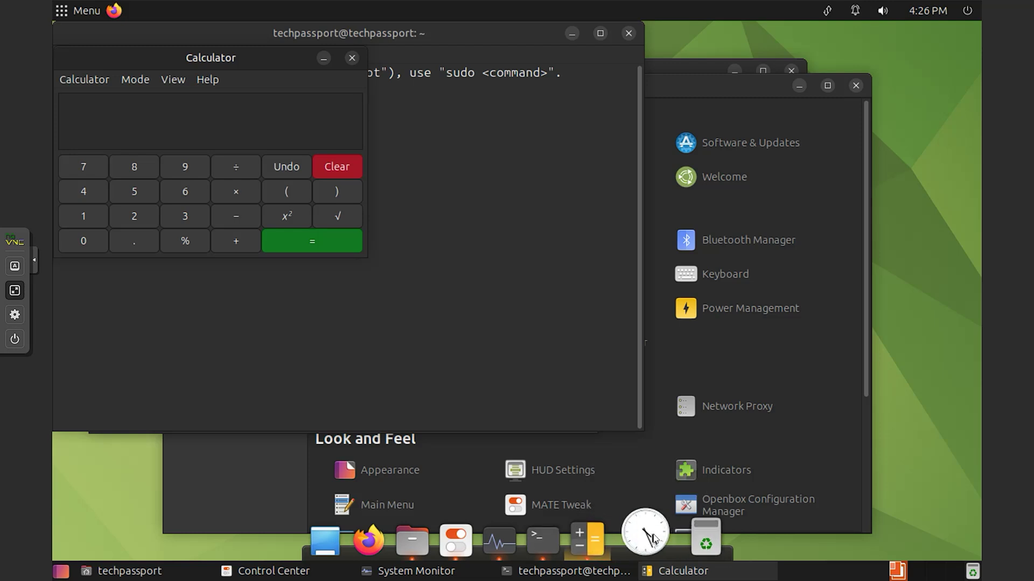
left_click(690, 545)
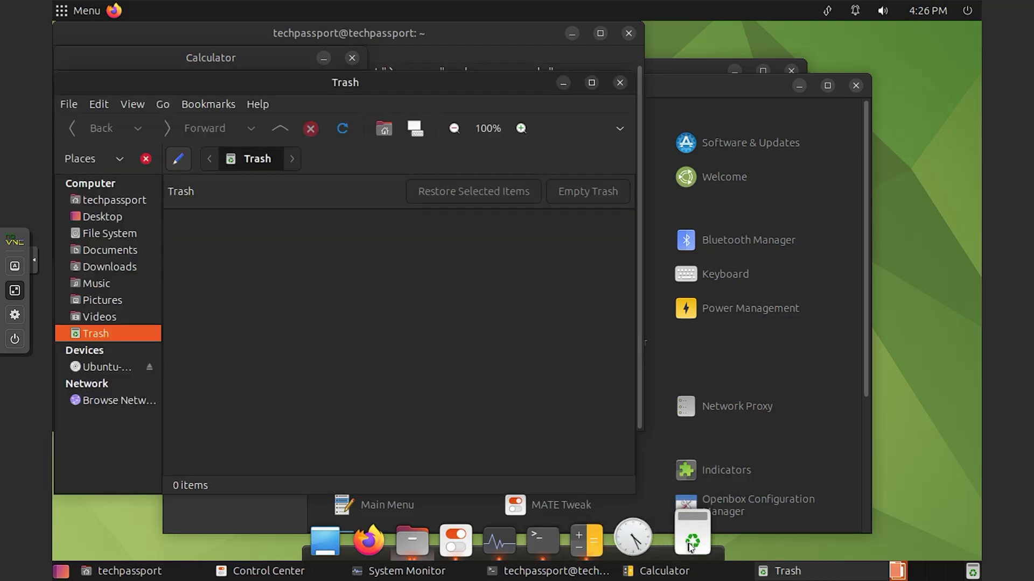
- Close all the open windows, from Trash through to the home folder, to clear the desktop
left_click(619, 83)
left_click(630, 366)
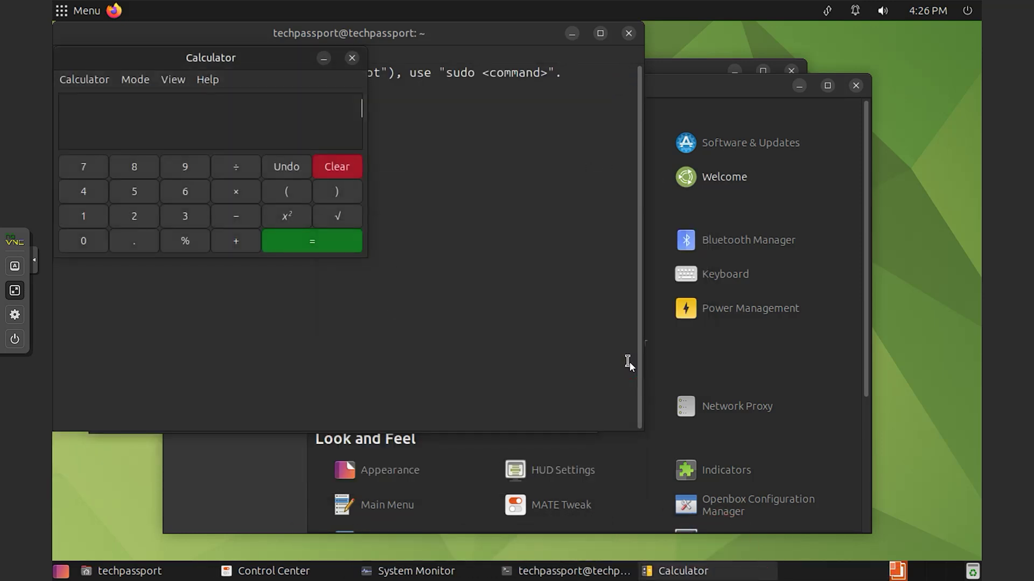
left_click(629, 33)
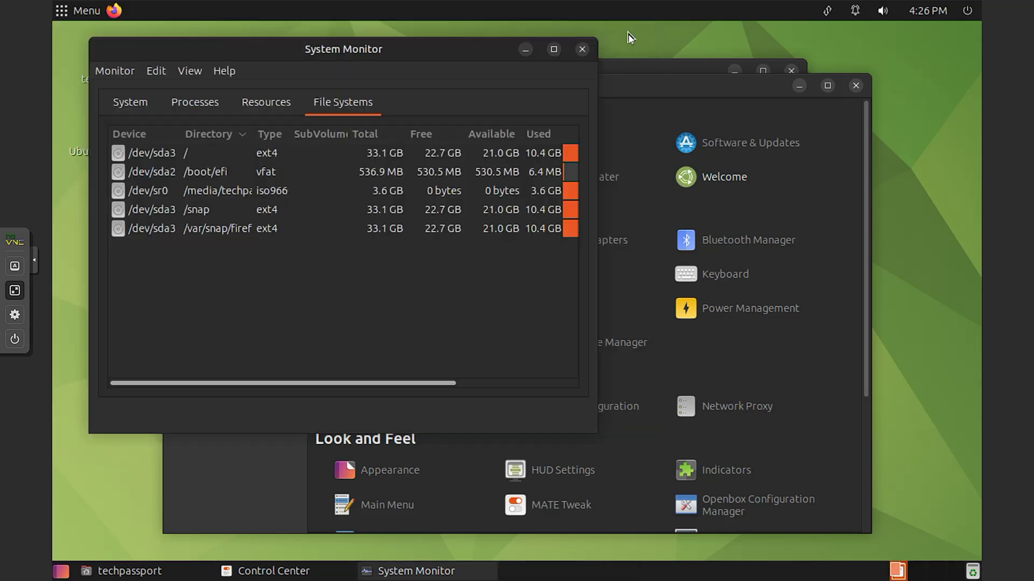
left_click(586, 48)
left_click(855, 85)
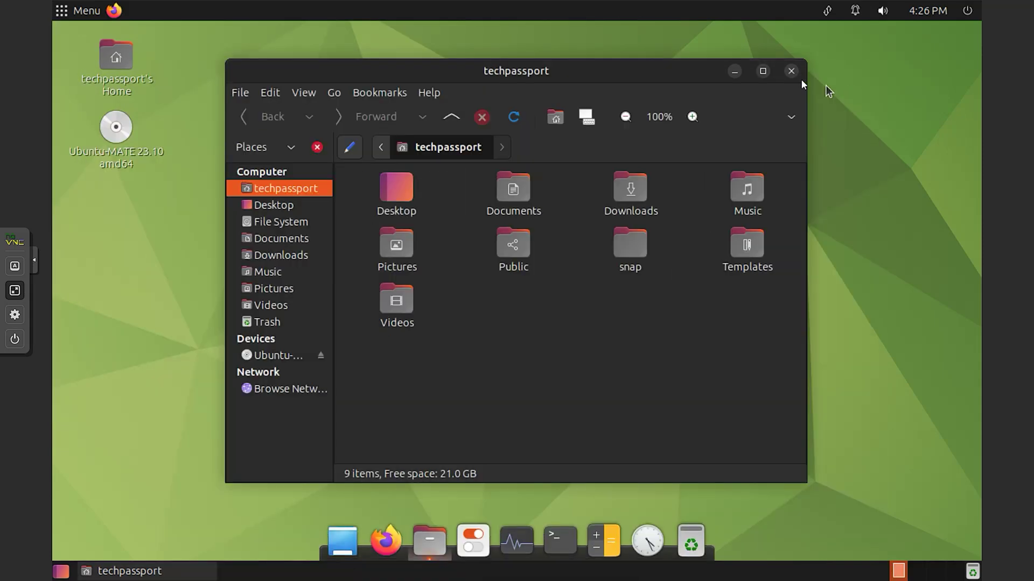
left_click(791, 74)
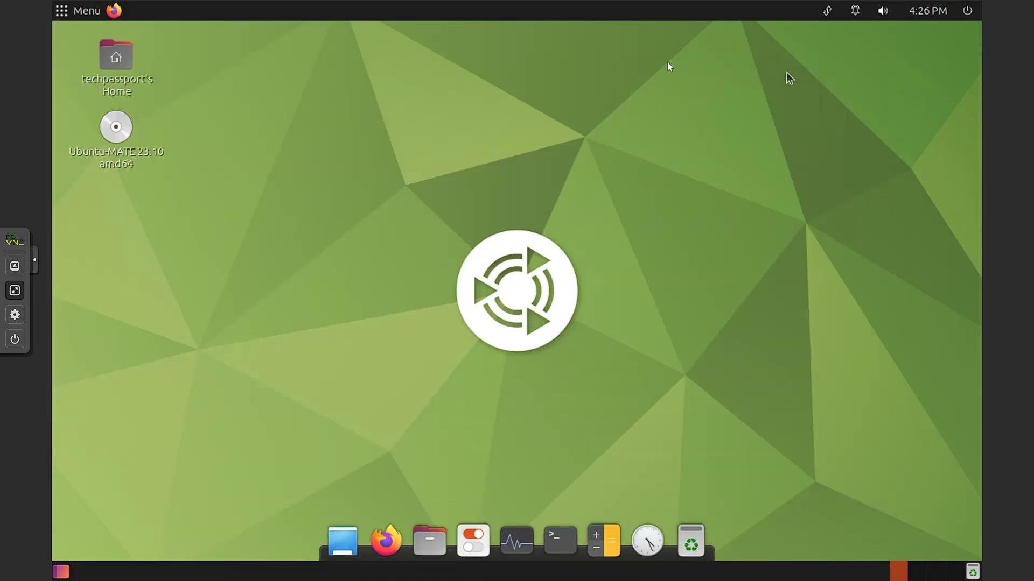
- Browse the application categories, including Graphics, Preferences, System Tools and Universal Access, and return to the desktop
left_click(84, 12)
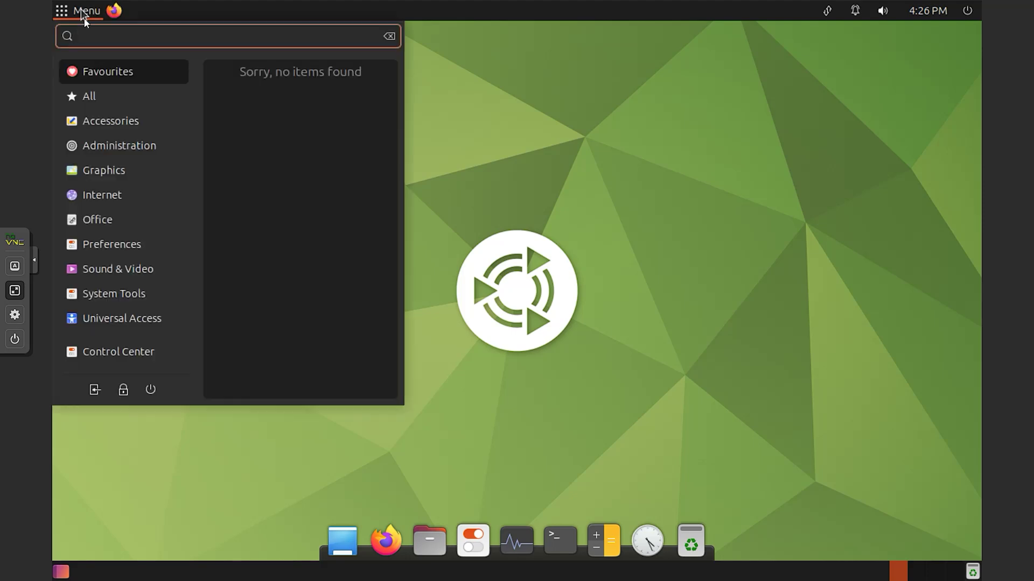
mouse_move(116, 248)
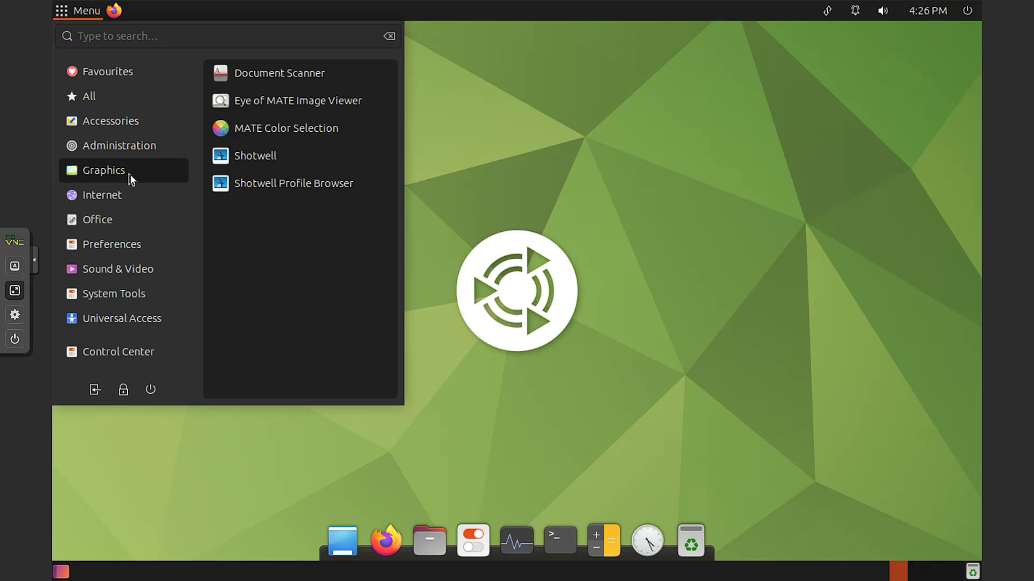
mouse_move(129, 203)
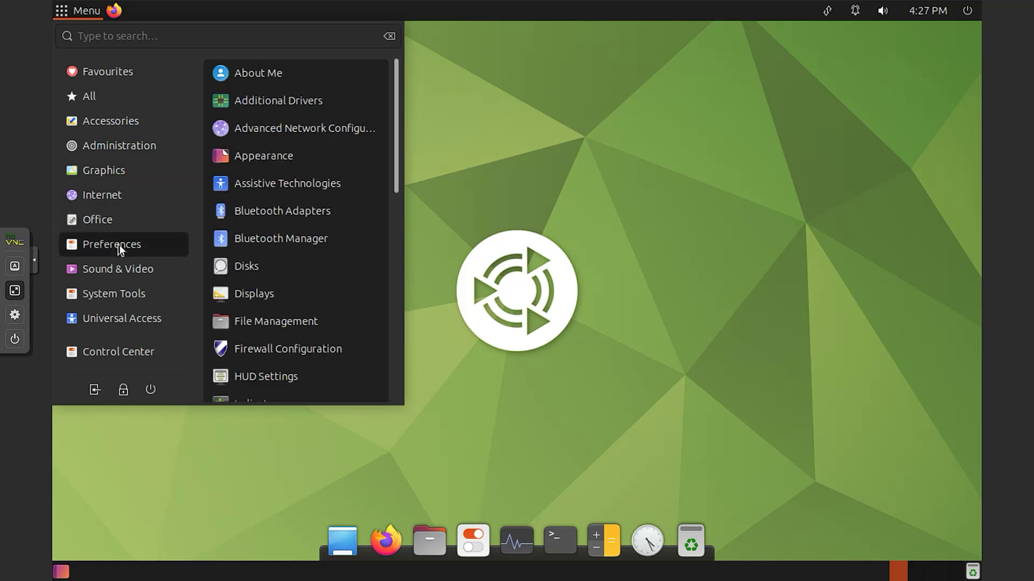
mouse_move(115, 300)
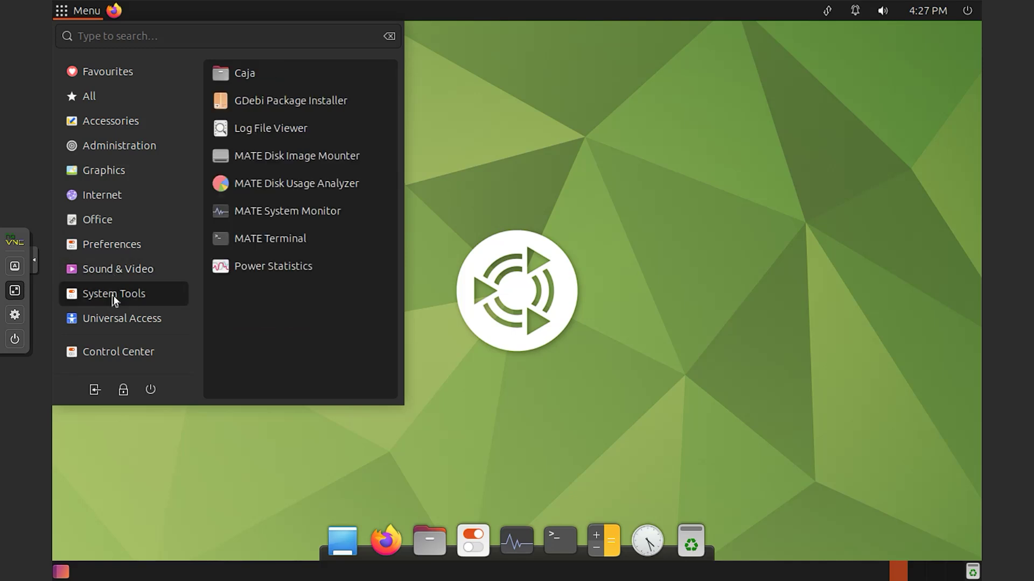
mouse_move(111, 319)
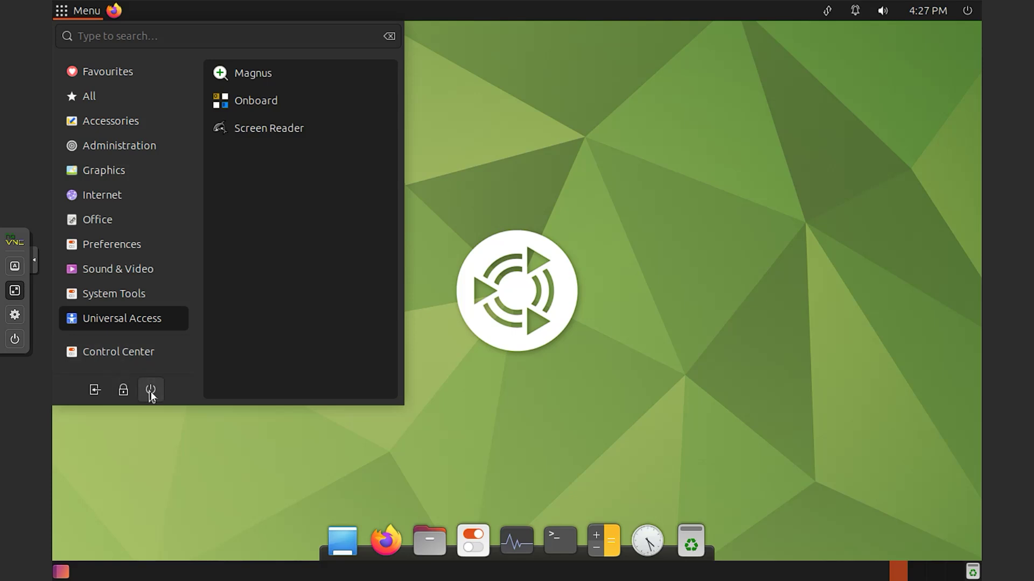
left_click(64, 572)
- View the home folder from its desktop shortcut, close it and dismiss the drive removal notification
double_click(109, 73)
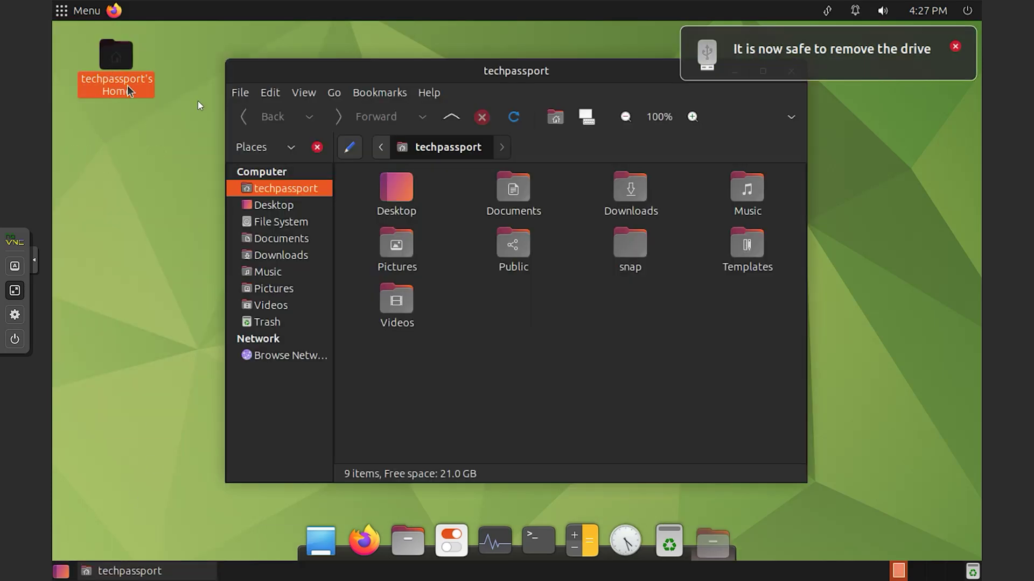
left_click_drag(619, 92, 470, 86)
left_click(639, 88)
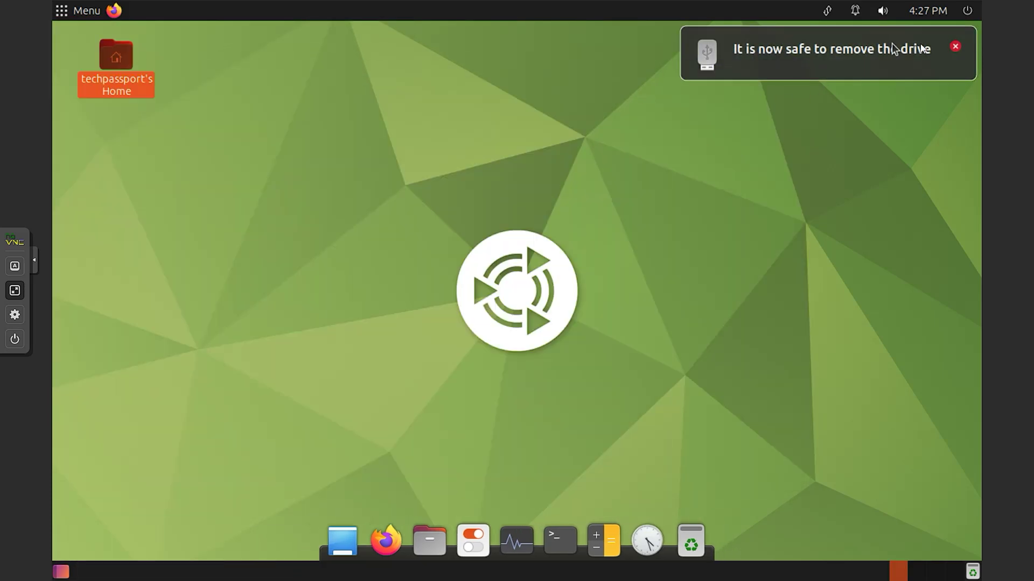
left_click(955, 47)
- Launch Firefox and check the clock and the list of recent notifications
left_click(388, 546)
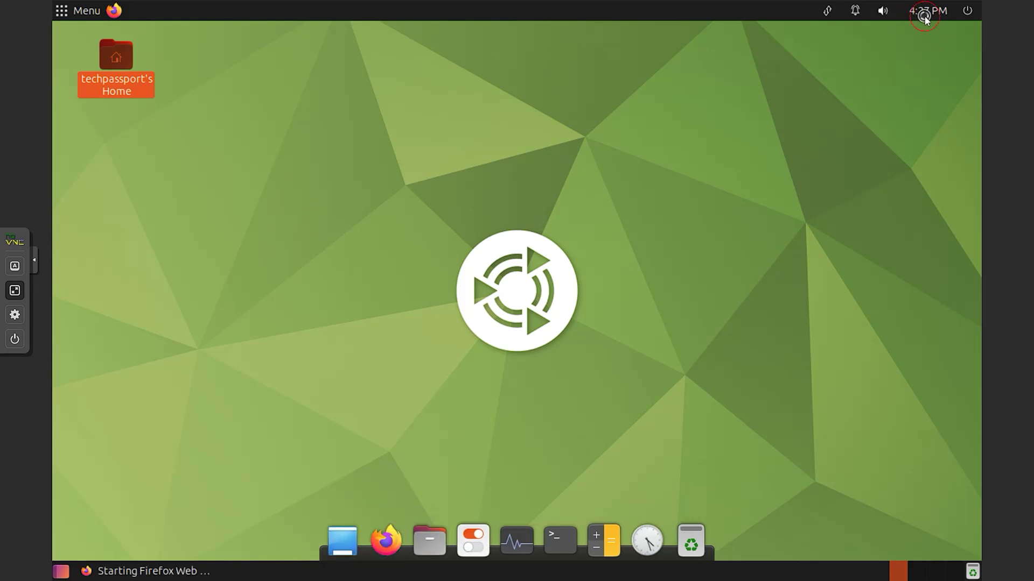
left_click(924, 15)
left_click(860, 13)
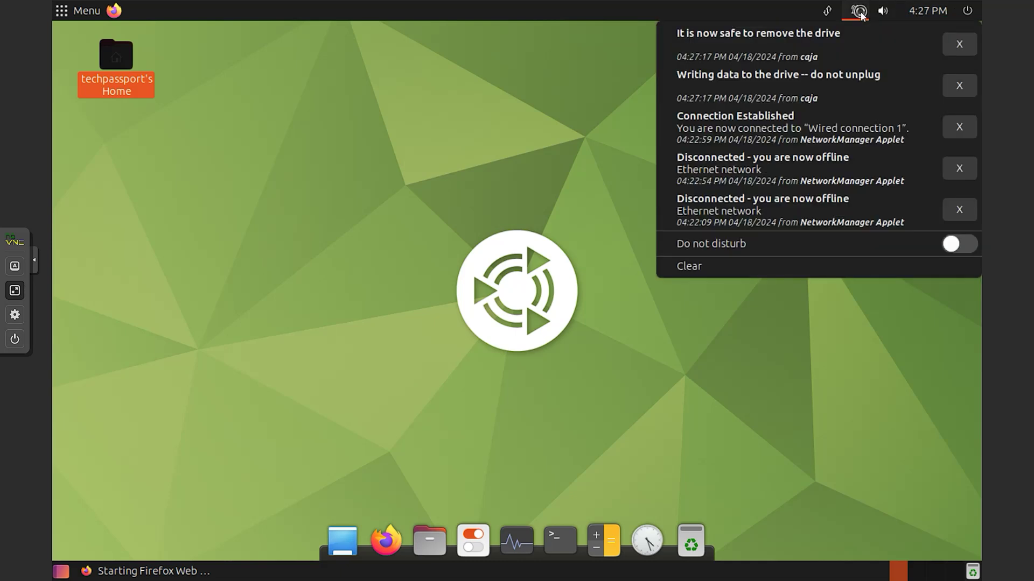
- Explore adding a VPN connection with the Point-to-Point Tunneling Protocol (PPTP) and Import a saved VPN configuration types, and close the file chooser
left_click(832, 12)
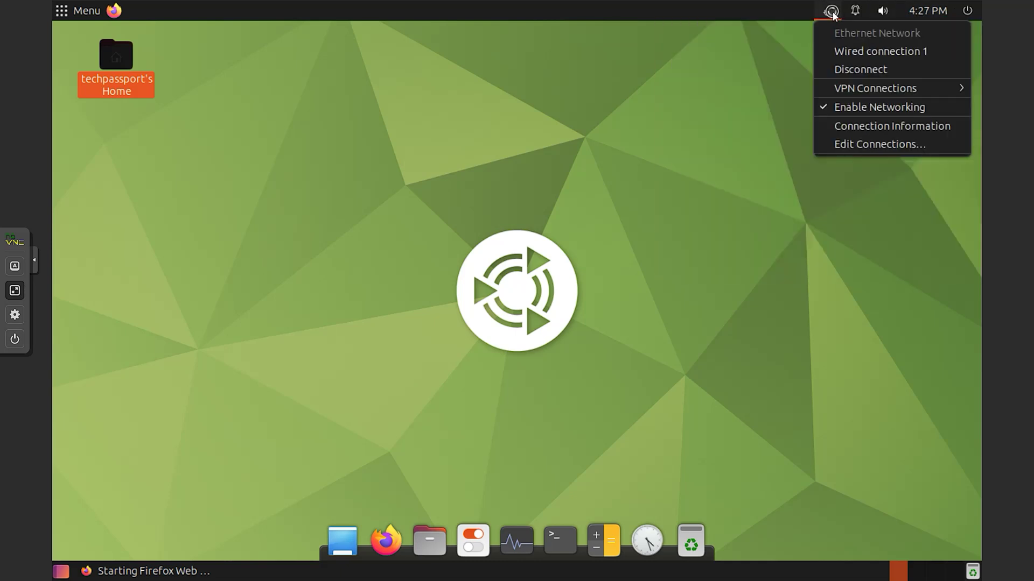
mouse_move(852, 88)
left_click(775, 94)
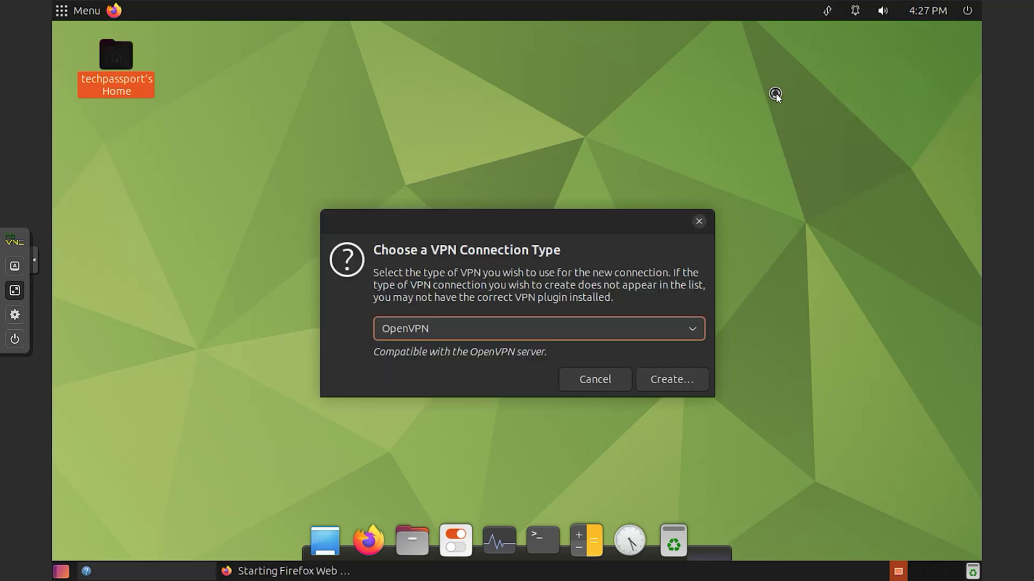
left_click(693, 328)
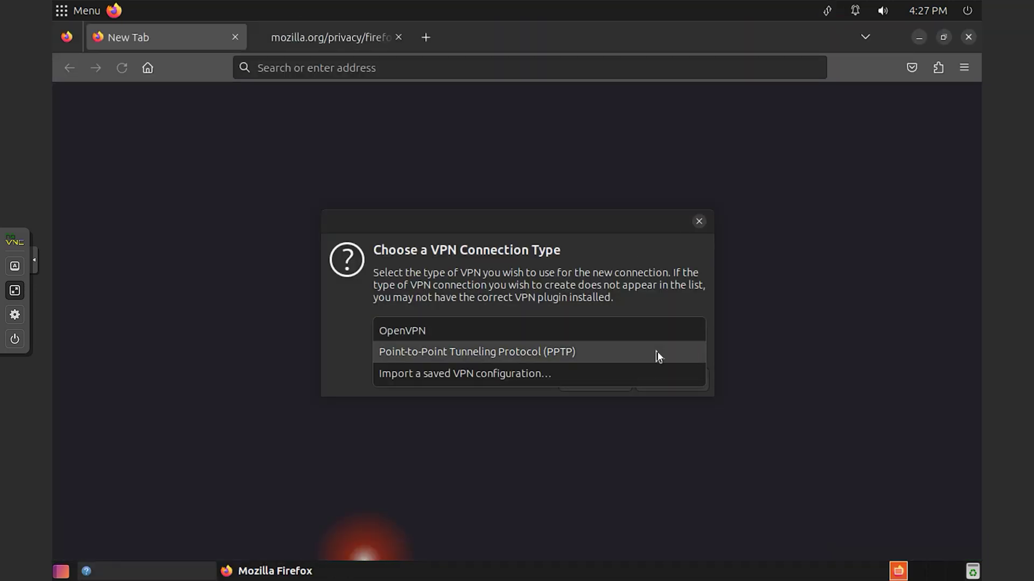
left_click(657, 355)
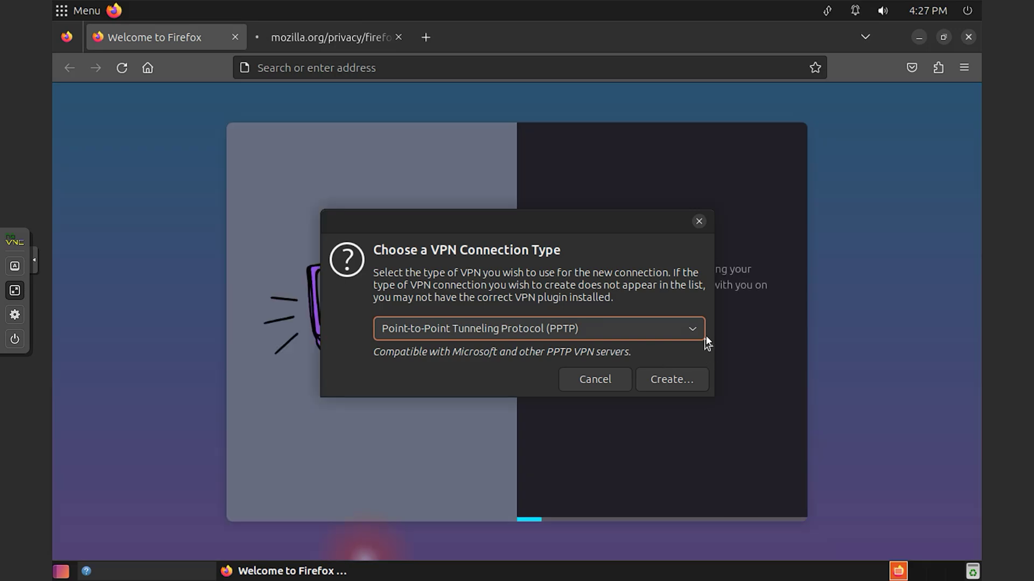
left_click(694, 333)
left_click(674, 357)
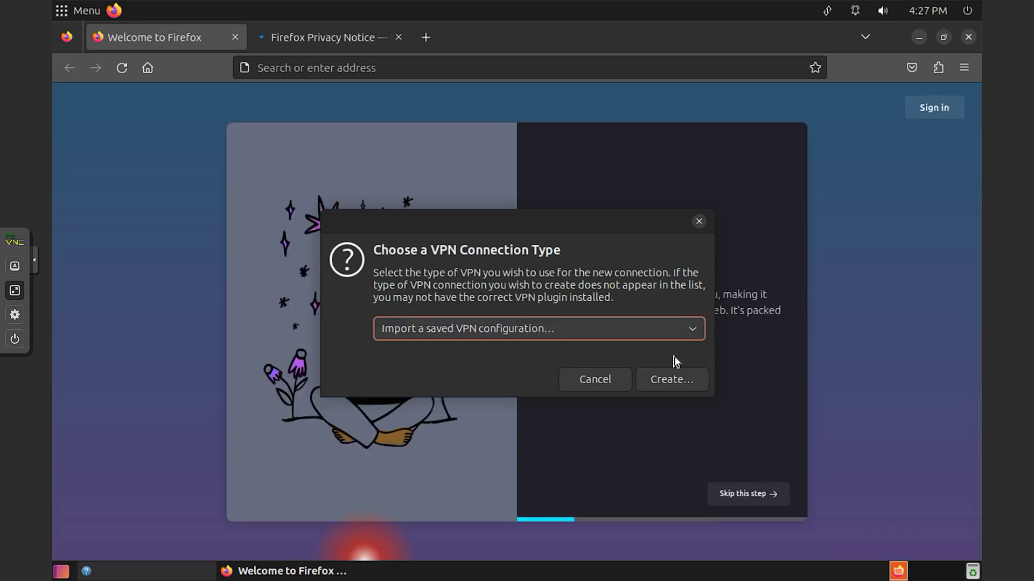
left_click(685, 378)
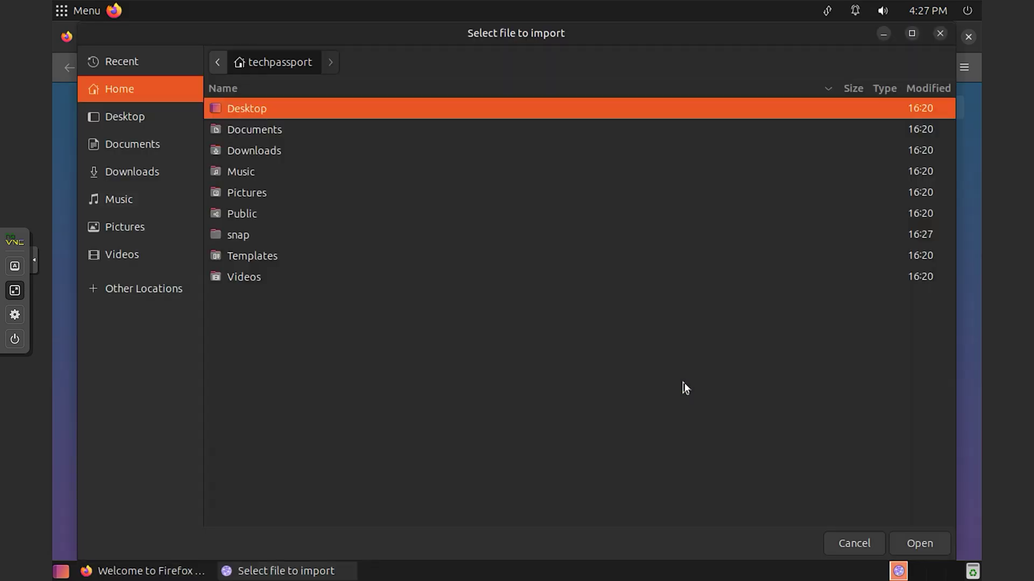
left_click(939, 34)
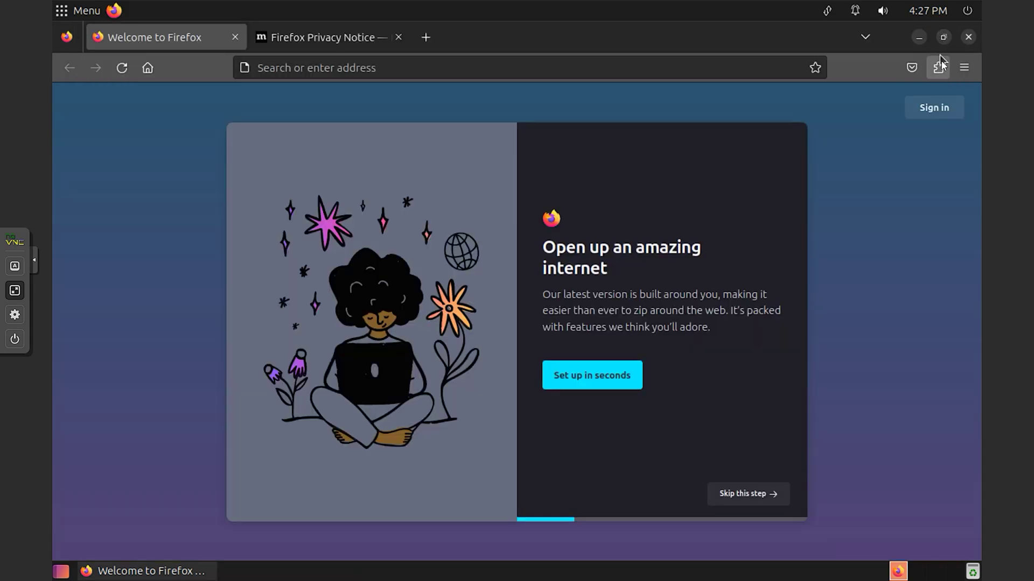
- Open the TechPassport channel on YouTube, browse its Shorts and Videos, and close Firefox
left_click(336, 70)
left_click(308, 101)
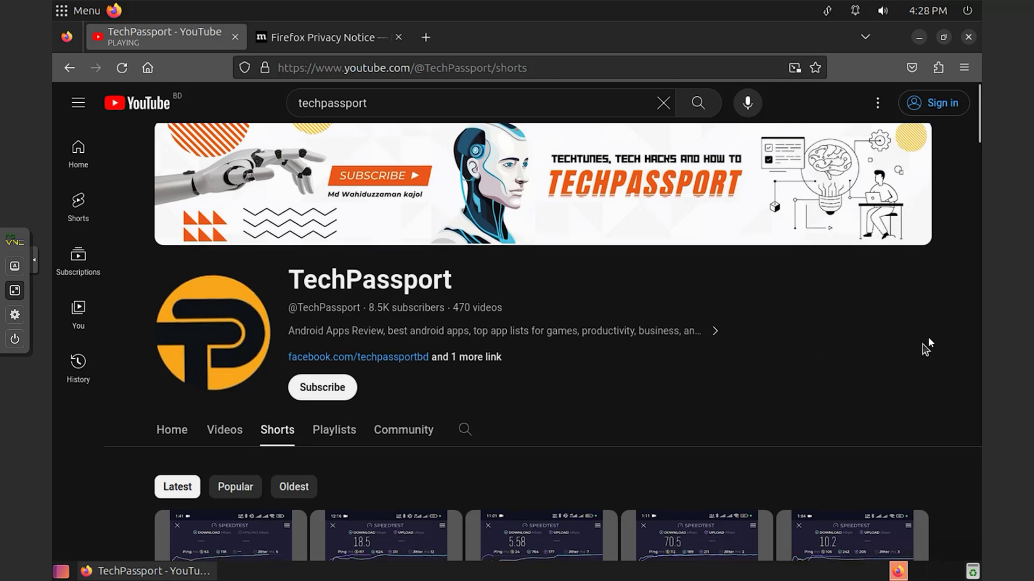
scroll(863, 346, "down", 5)
left_click(219, 134)
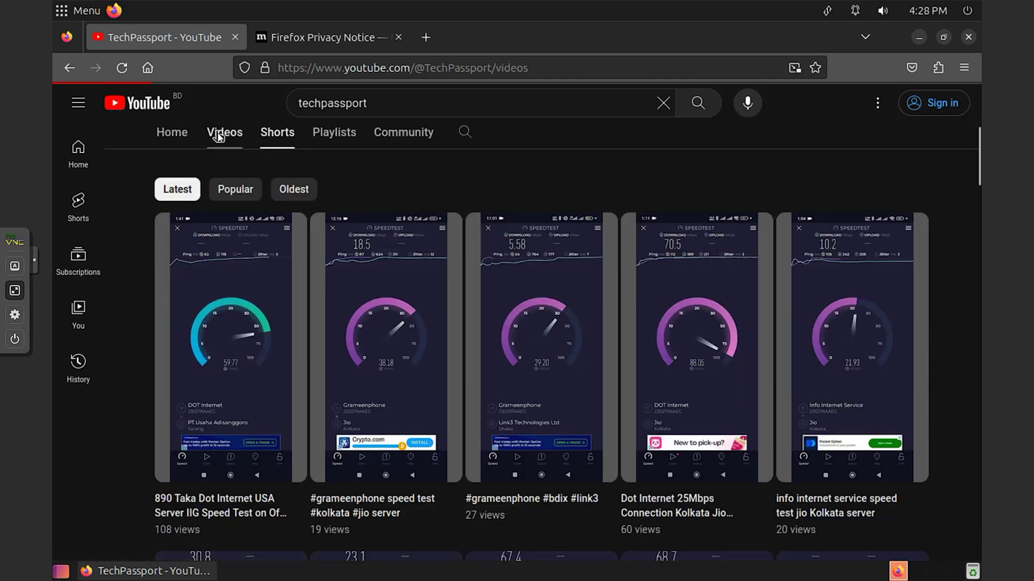
scroll(908, 337, "down", 6)
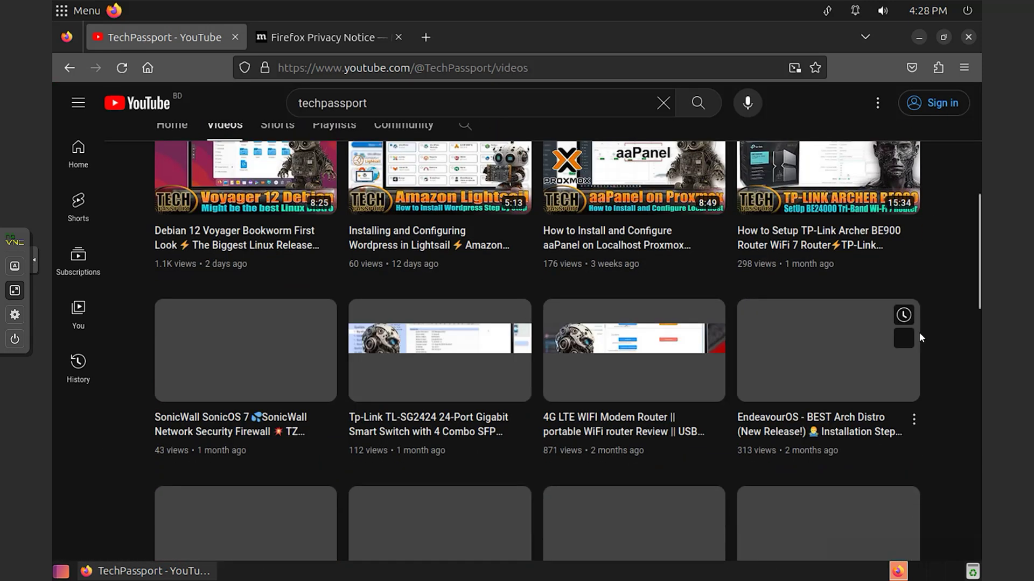
scroll(965, 358, "down", 10)
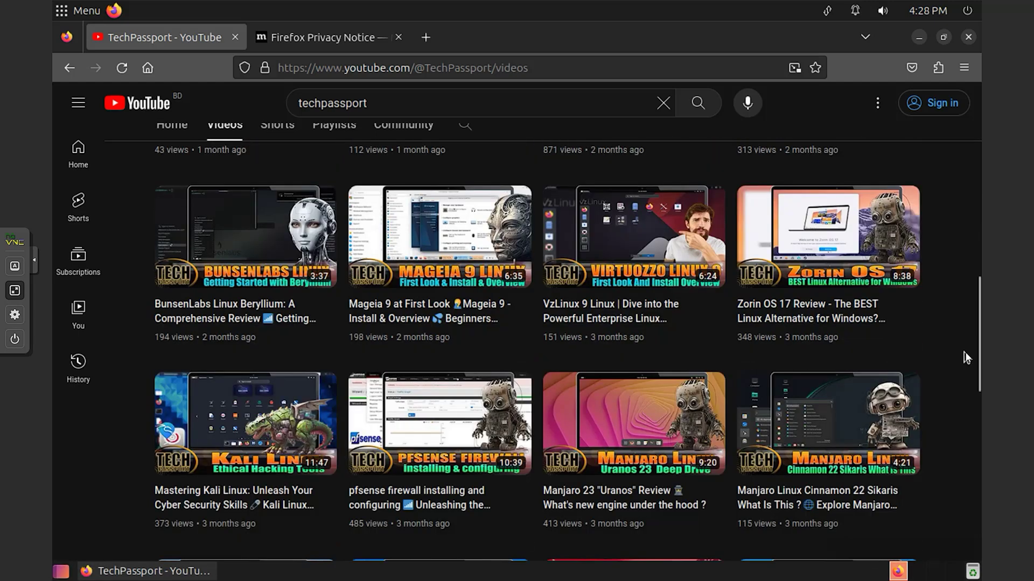
scroll(966, 358, "down", 10)
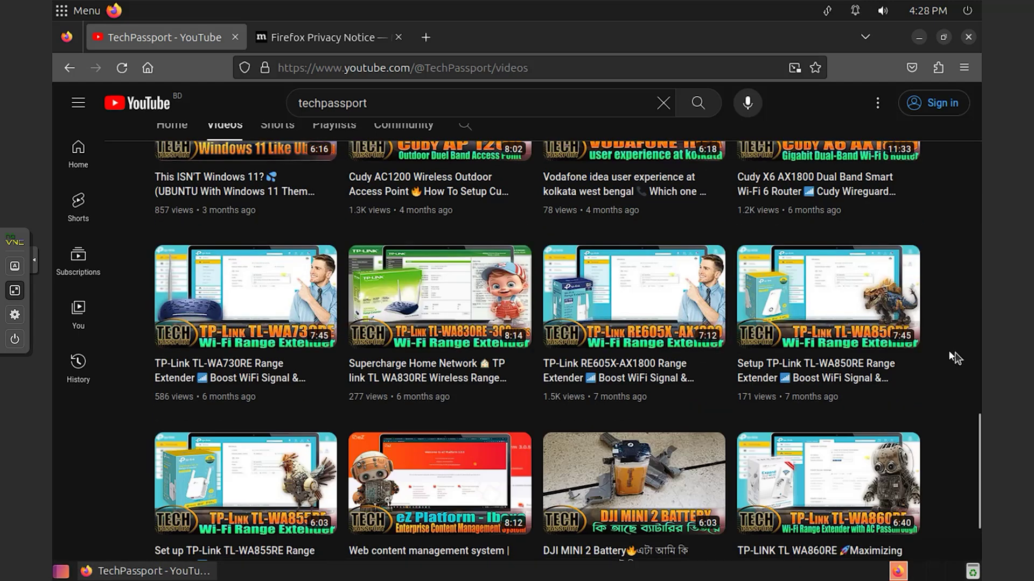
left_click(968, 37)
- Change the desktop background to the blue ocean and beach picture and minimize the Appearance Preferences
right_click(576, 170)
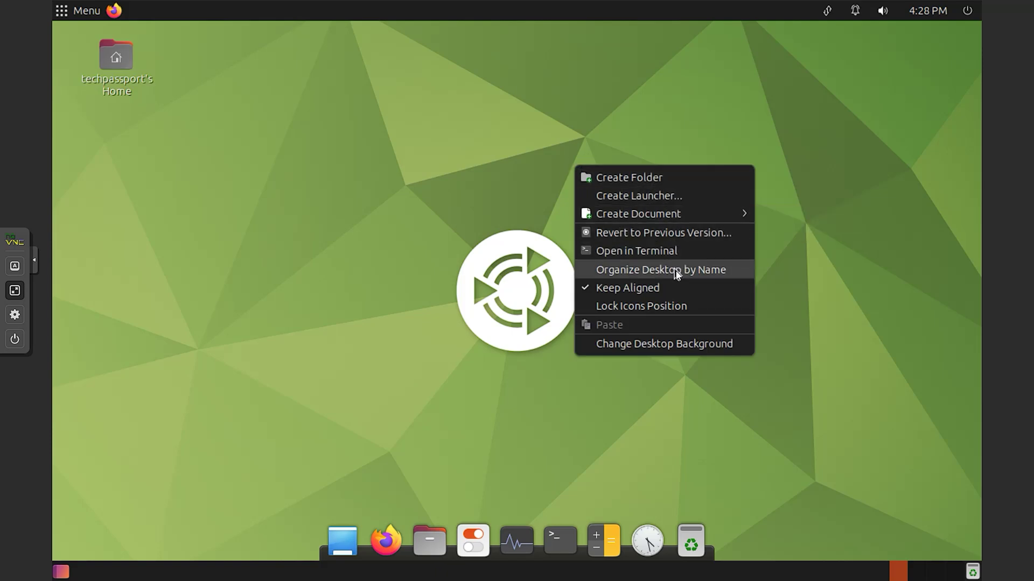
left_click(680, 344)
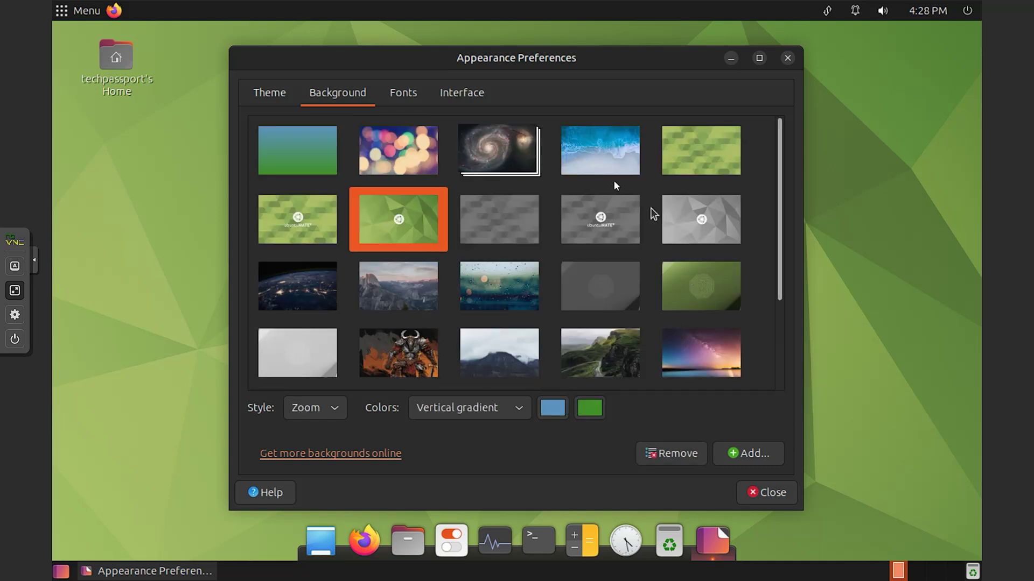
left_click(605, 152)
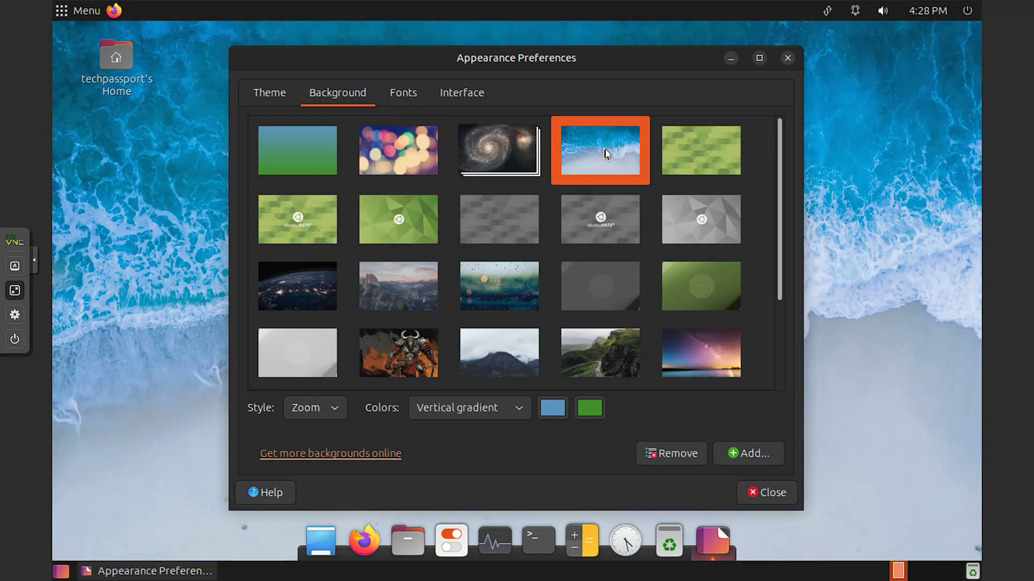
left_click(729, 60)
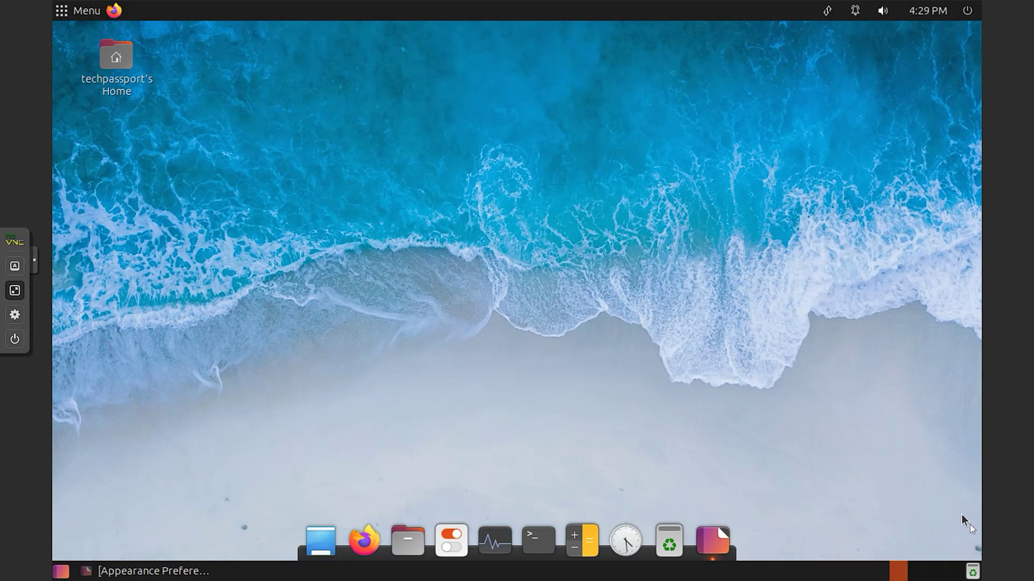
- Look over the session and shutdown options and open the System Settings
left_click(967, 10)
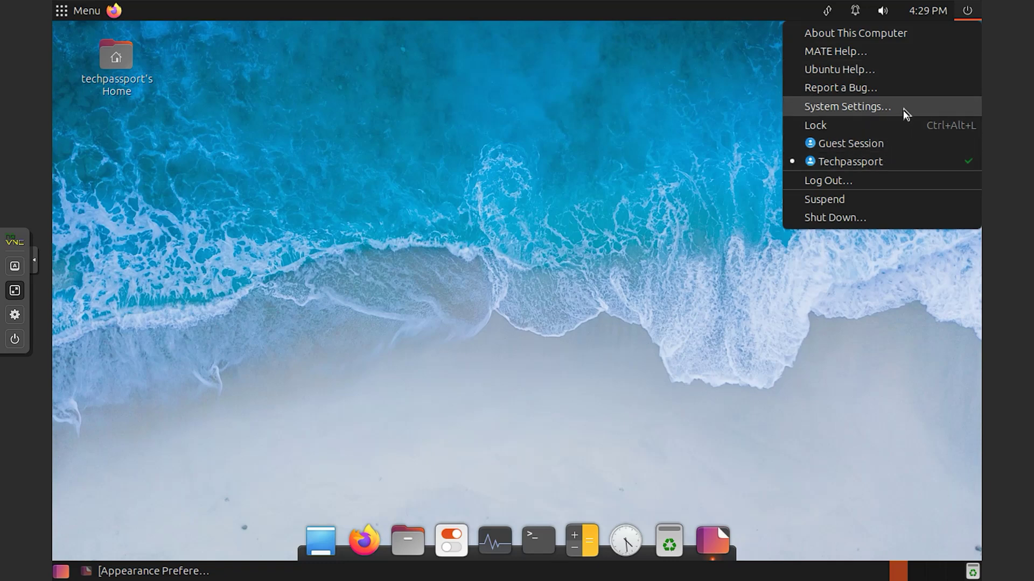
left_click(888, 223)
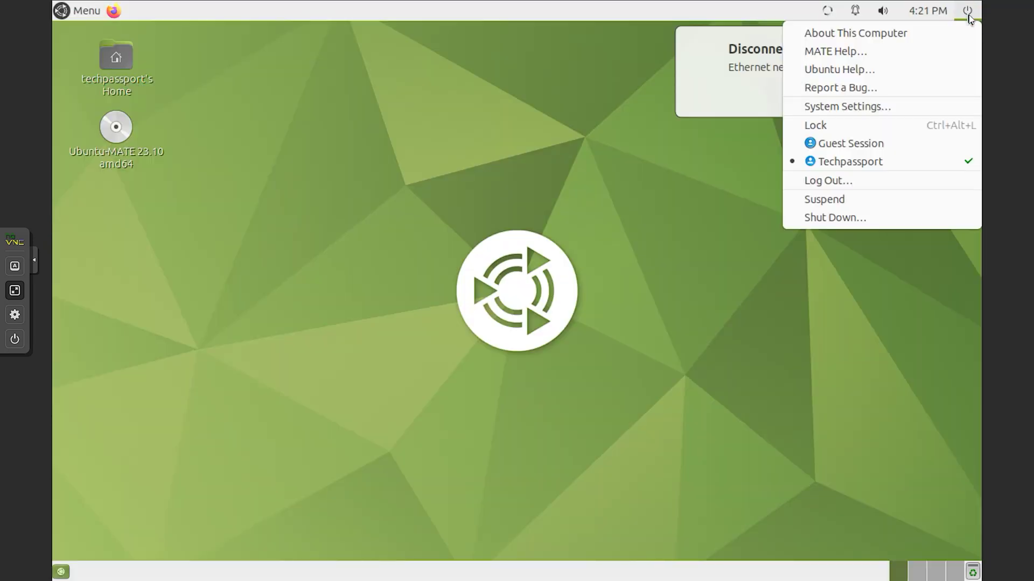
left_click(939, 110)
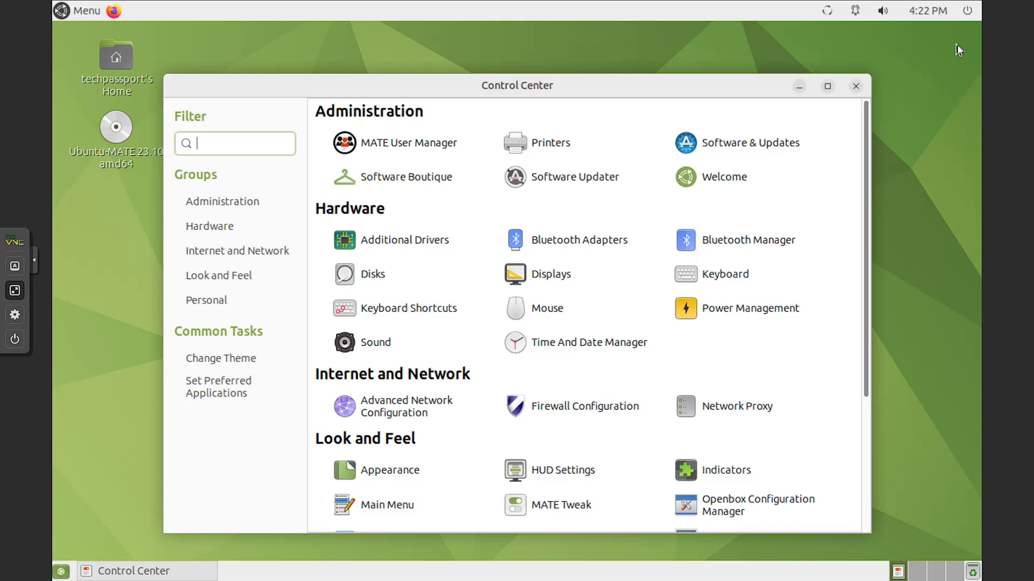
- Try to connect to the Wired connection 1 network
left_click(827, 10)
left_click(874, 52)
left_click(796, 61)
- Open Wired connection 1 for editing through the Advanced Network Configuration
left_click(251, 251)
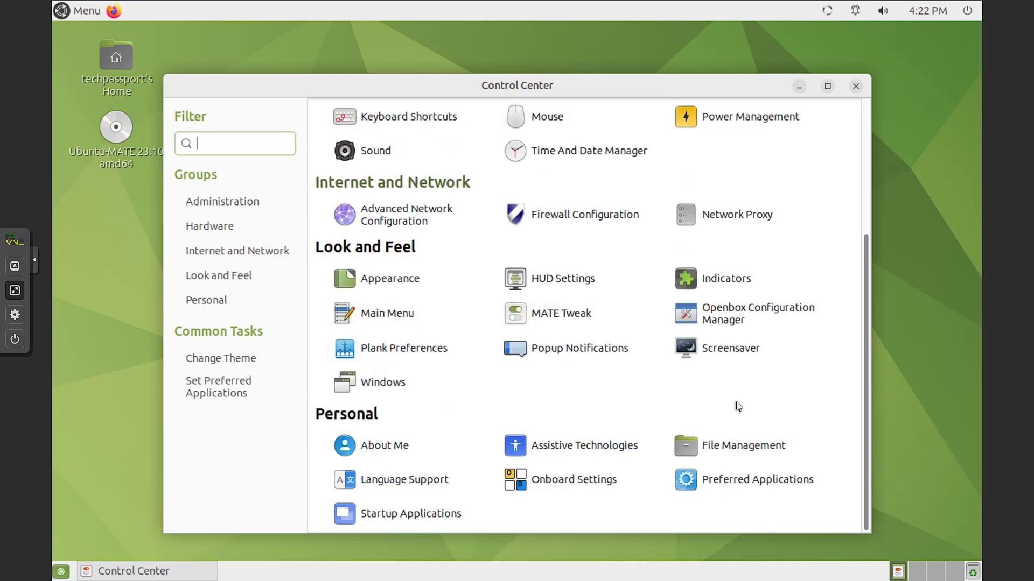
left_click(404, 212)
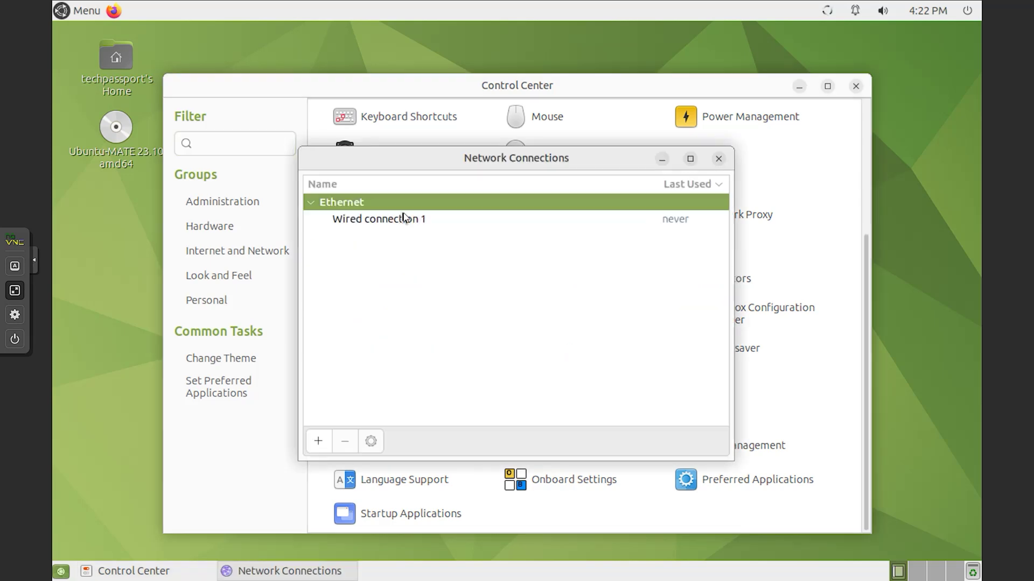
left_click(397, 221)
double_click(613, 221)
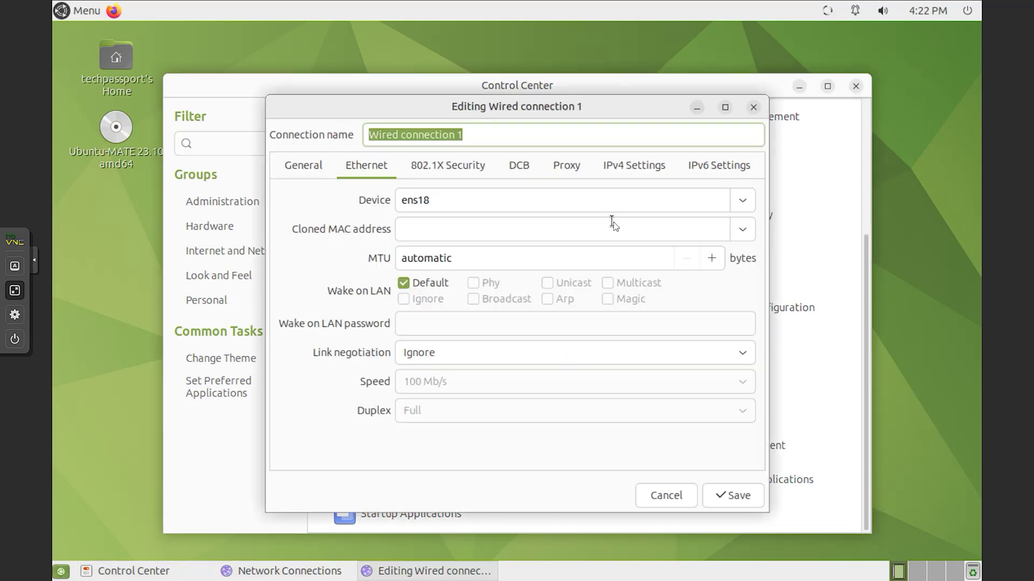
- Set the IPv4 method to Manual and add address 10.10.40.16 with netmask 24 and gateway 10.10.40.1
left_click(625, 167)
left_click(608, 200)
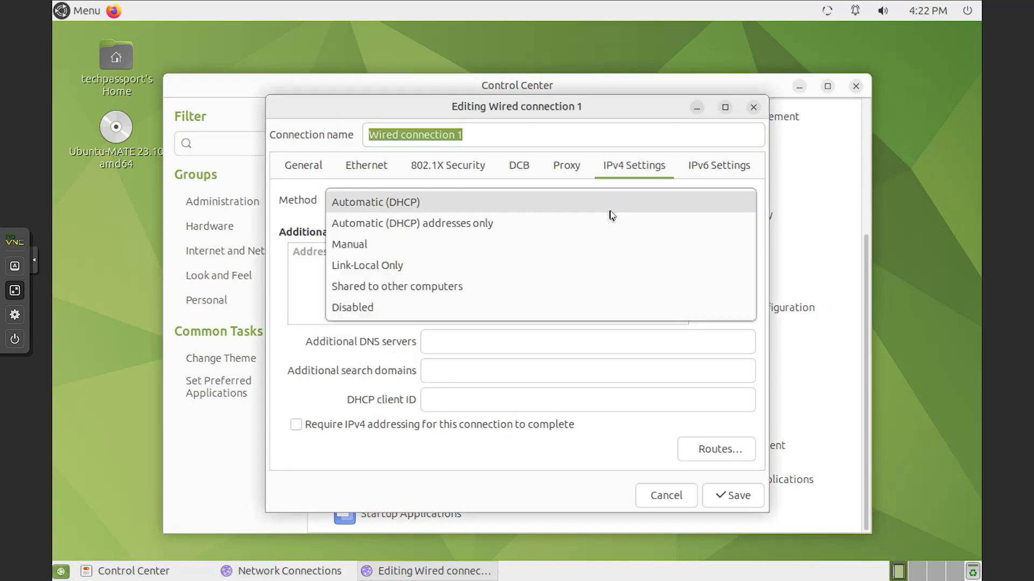
left_click(593, 247)
left_click(714, 256)
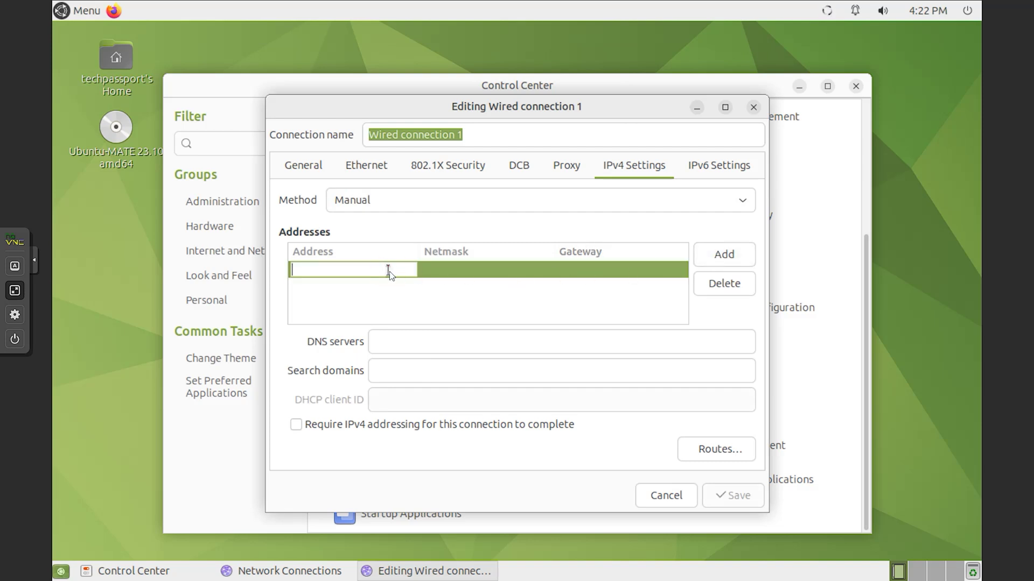
type("10.10.40.16")
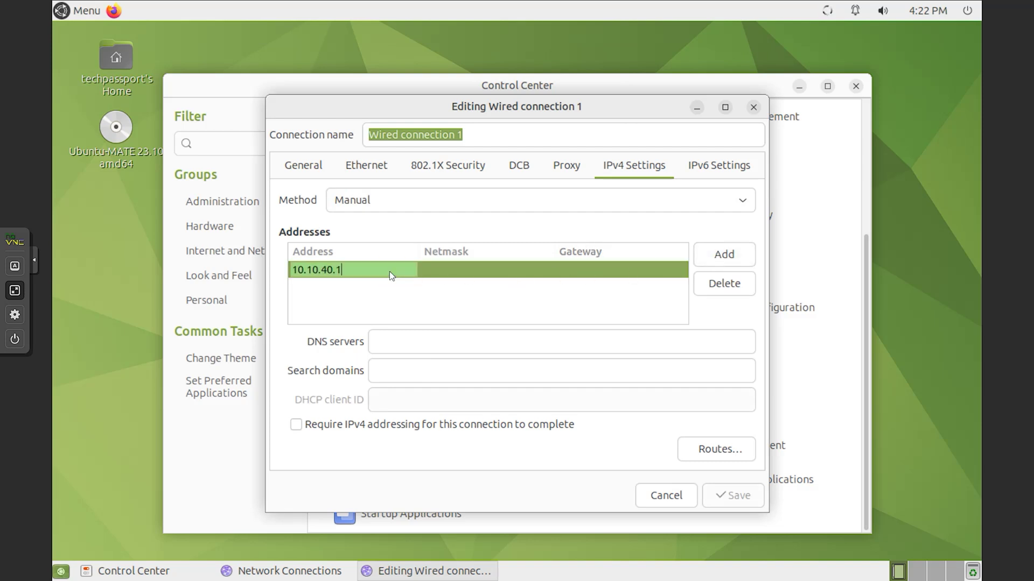
left_click(466, 275)
type("24")
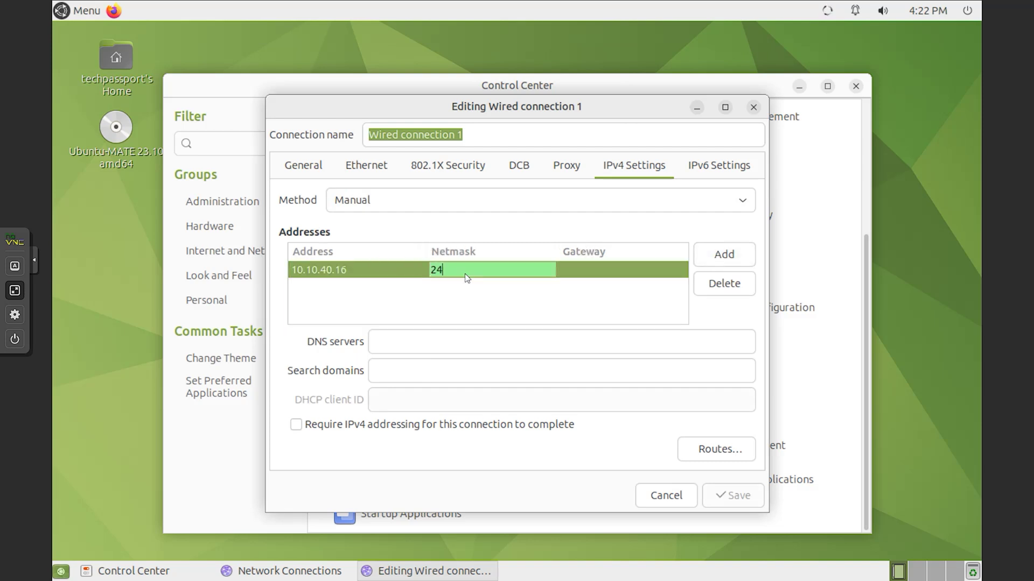
left_click(631, 271)
type("10.10.40.1")
- Set the DNS server to 1.1.1.1 and save the wired connection
left_click(463, 341)
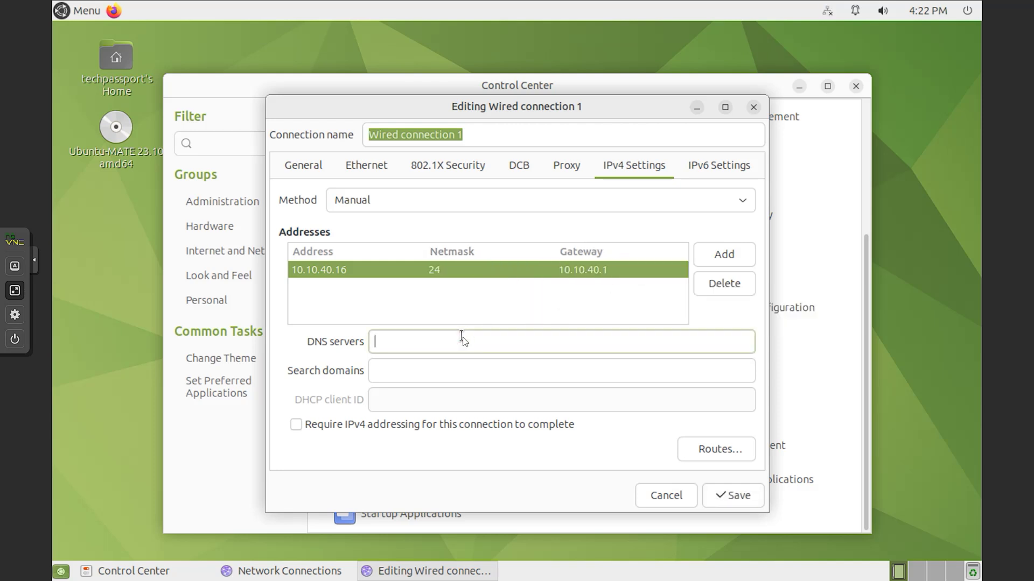
type("1.1.1.1")
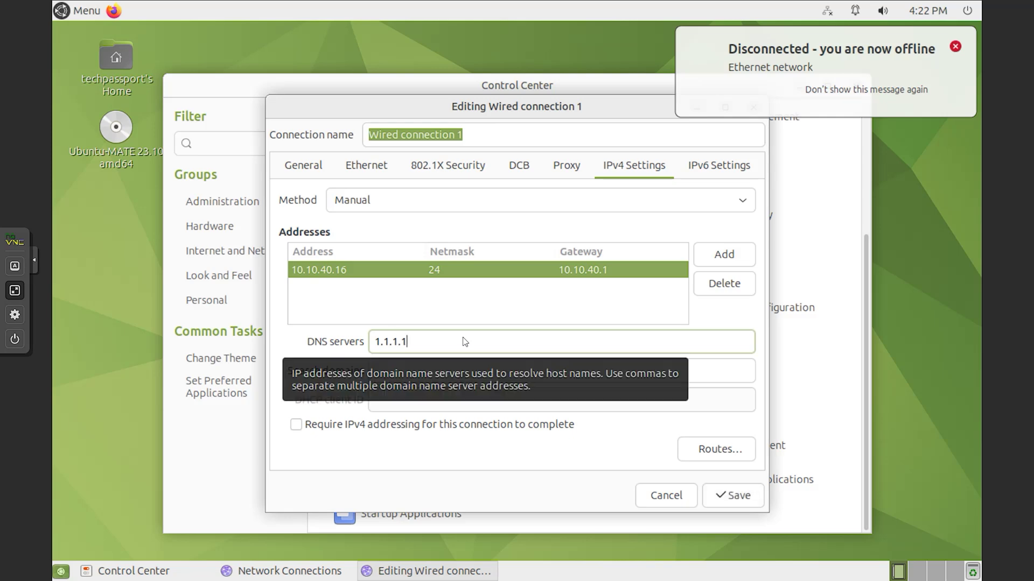
left_click(733, 496)
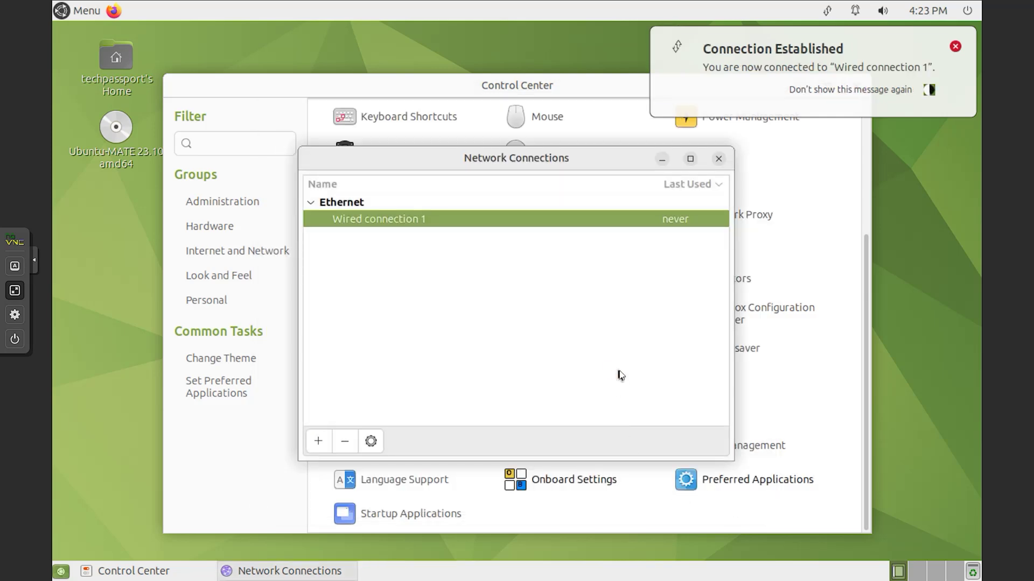
- Review the general settings of Wired connection 1 and close the connection editor and the Network Connections window
double_click(596, 220)
left_click(304, 167)
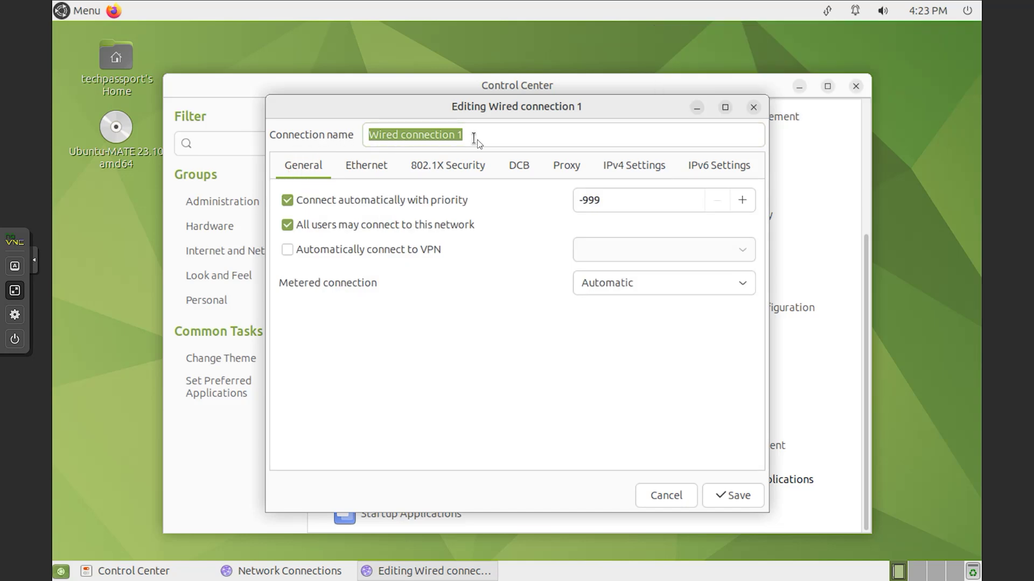
left_click(753, 106)
left_click(720, 159)
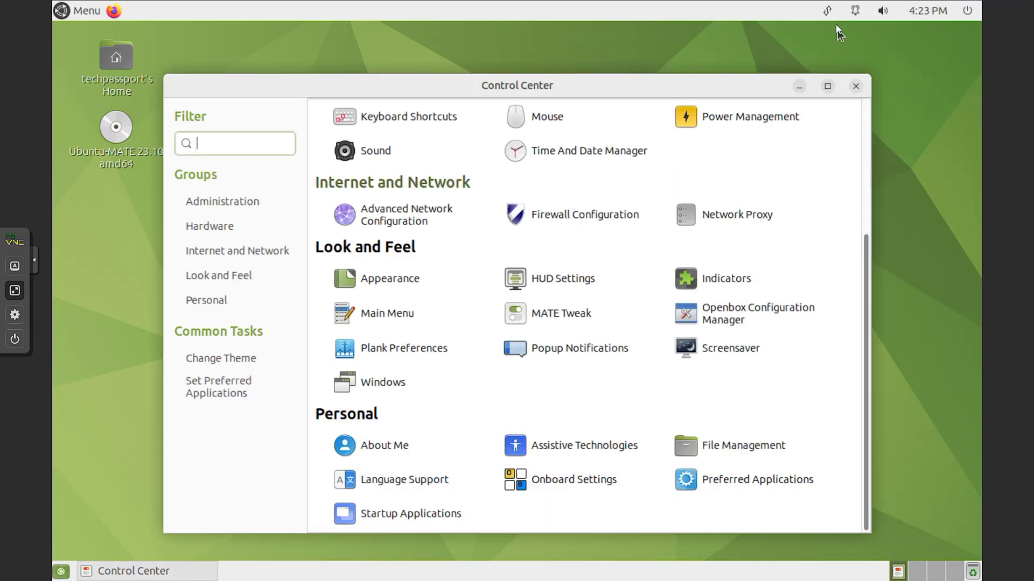
- Check the connection information of Wired connection 1 and lo, and close it
left_click(829, 11)
left_click(883, 128)
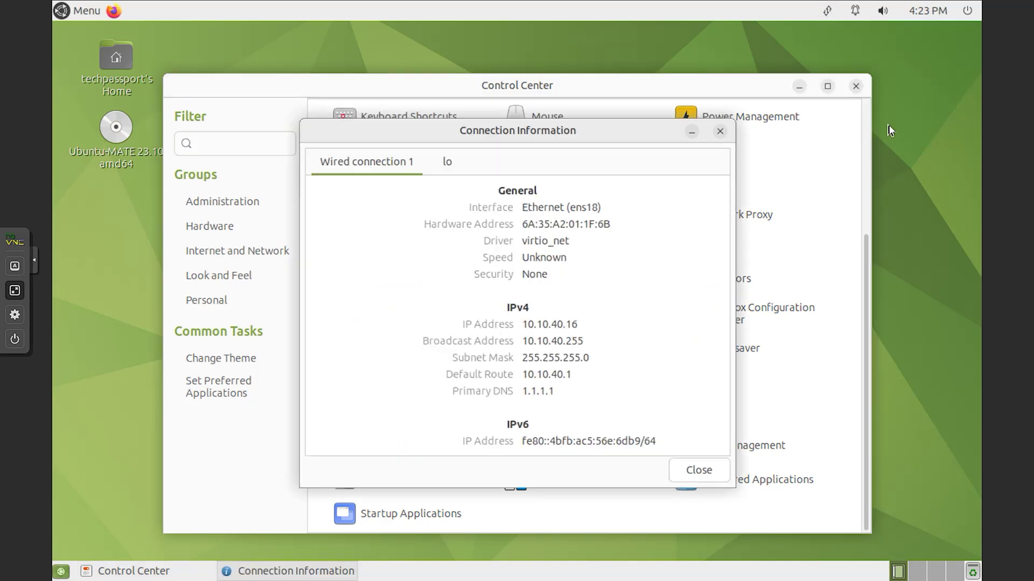
left_click(446, 162)
left_click(719, 132)
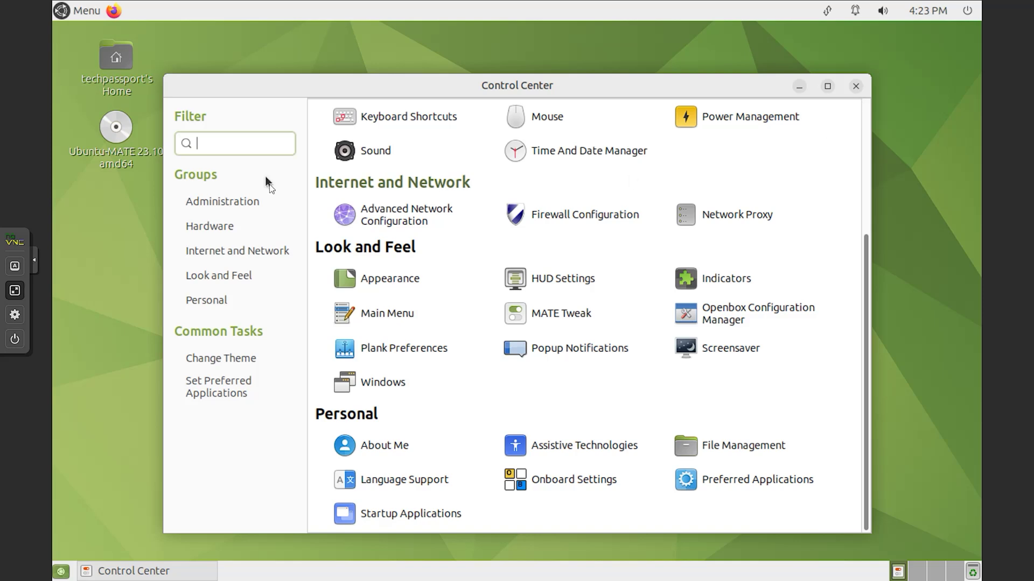
- Review the Software & Updates settings, including other software, updates, additional drivers and developer options, and close the window
left_click_drag(860, 269, 856, 129)
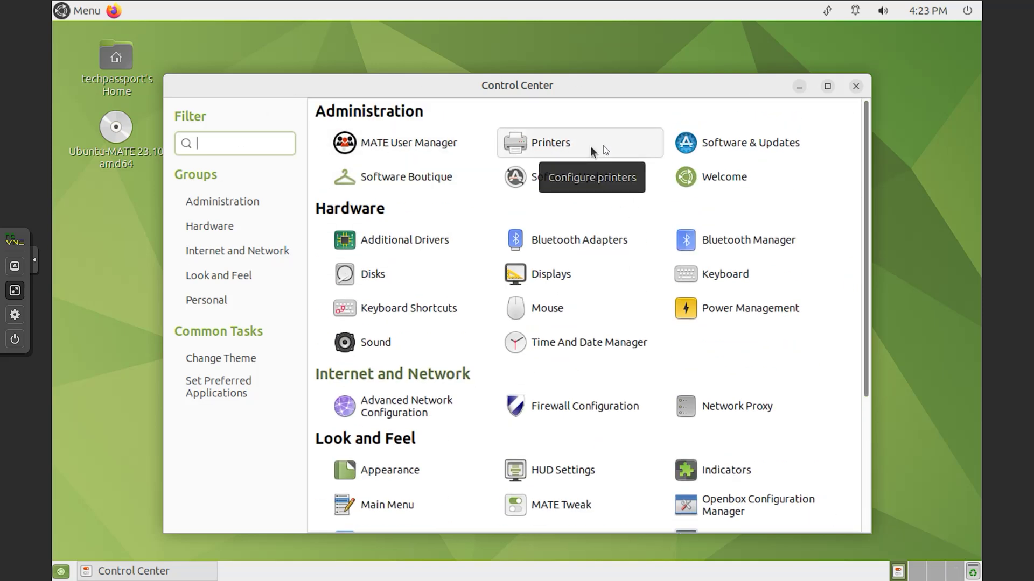
left_click(750, 144)
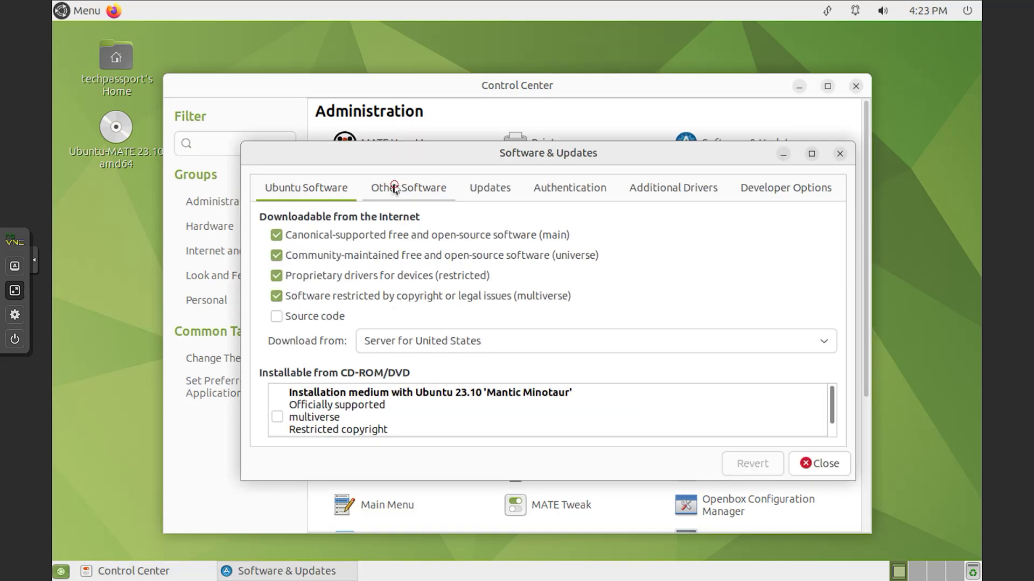
left_click(395, 188)
left_click(491, 189)
left_click(686, 191)
left_click(778, 190)
left_click(839, 154)
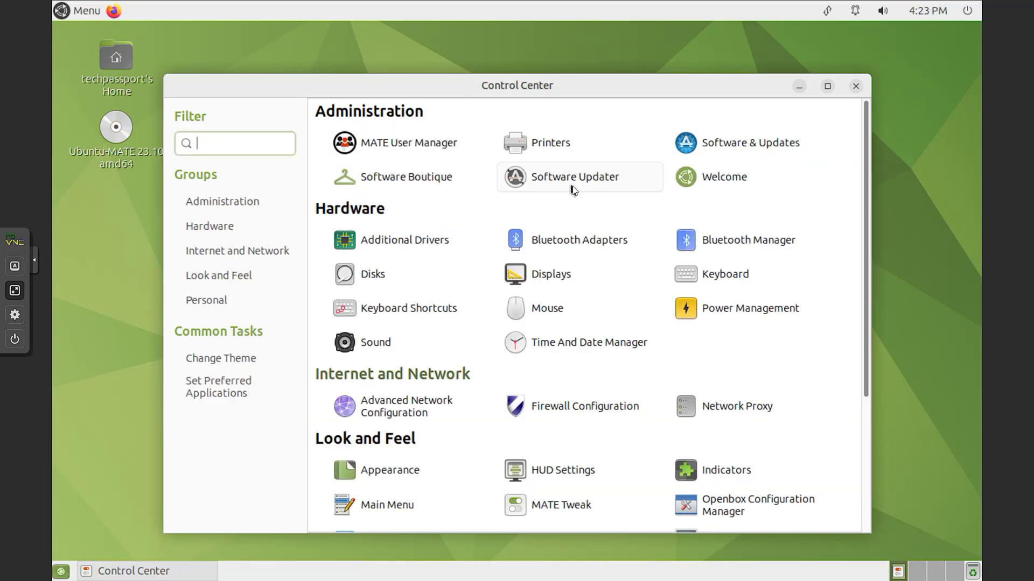
left_click(410, 249)
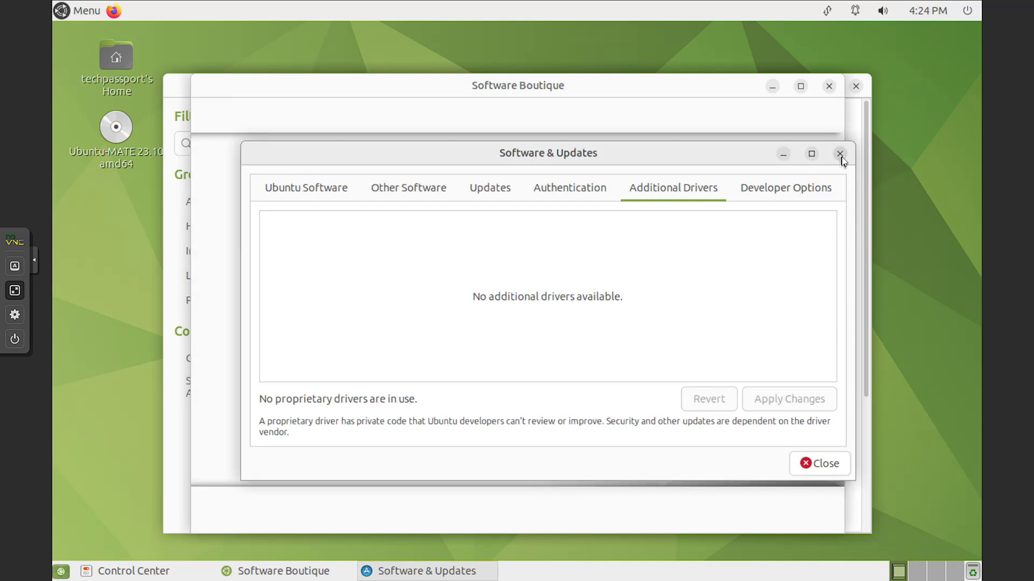
left_click(840, 154)
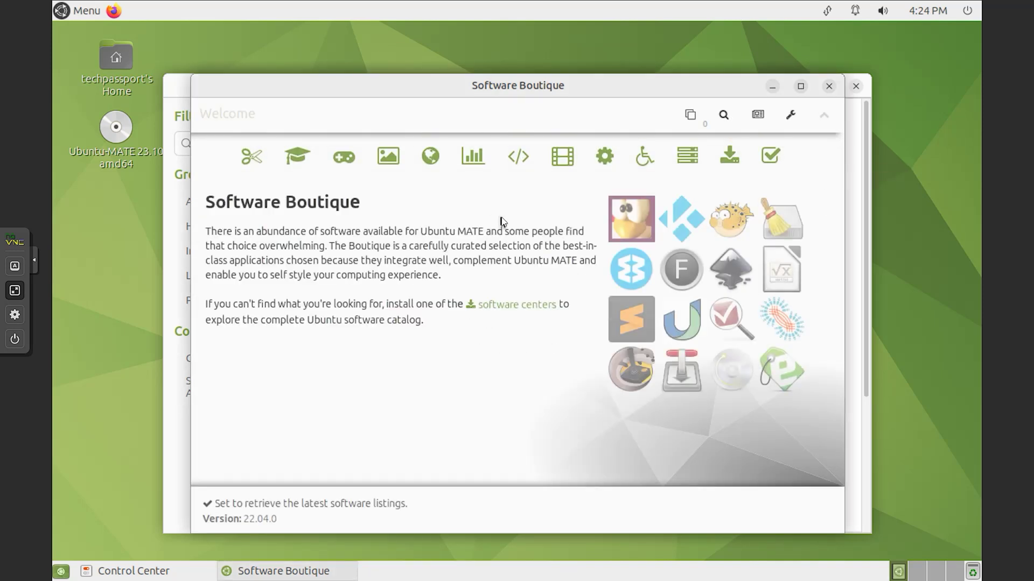
- Browse the Software Boutique categories from Accessories through Games and Internet to Office, and close the Boutique
left_click(252, 157)
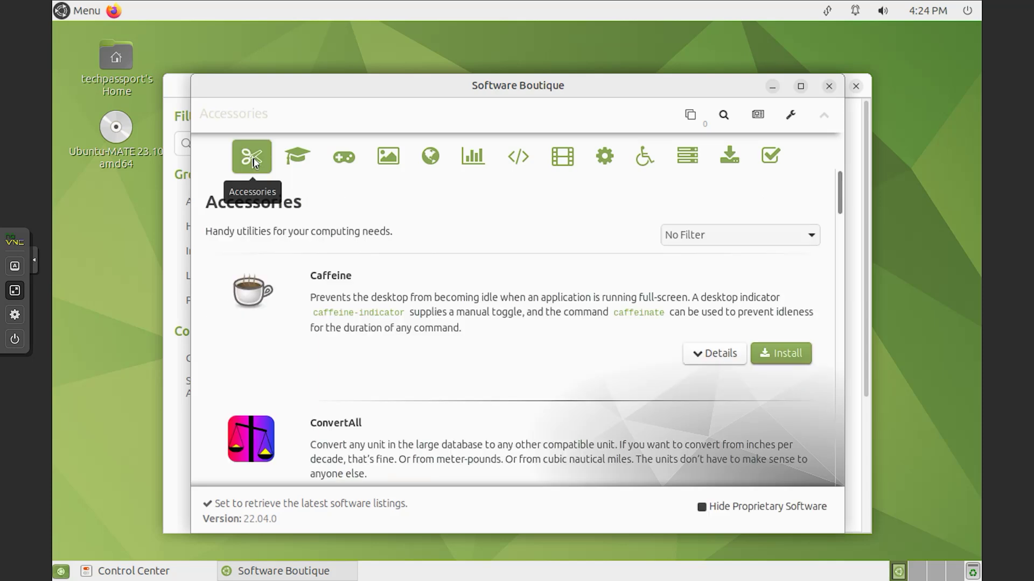
scroll(486, 360, "down", 5)
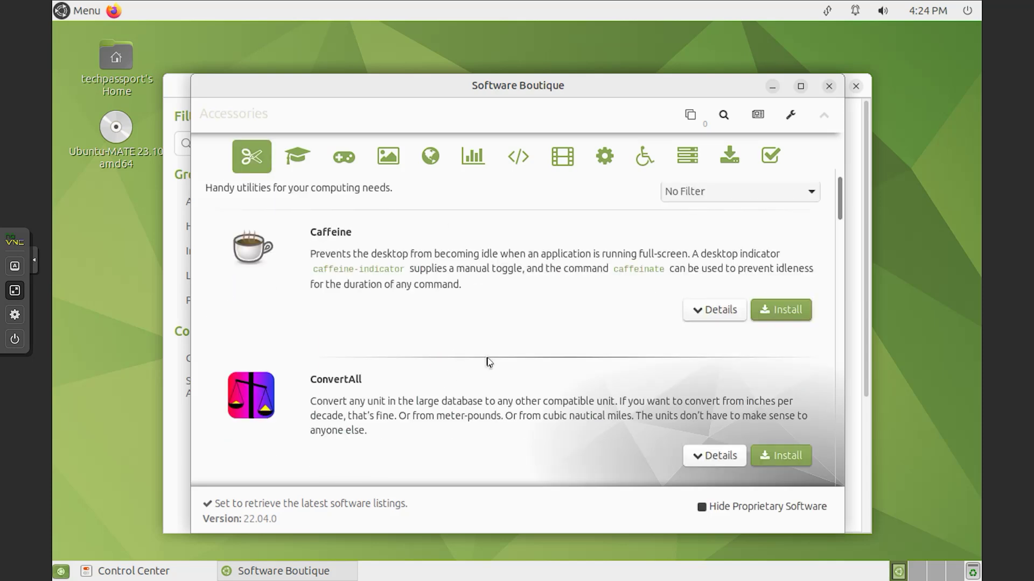
scroll(489, 363, "down", 20)
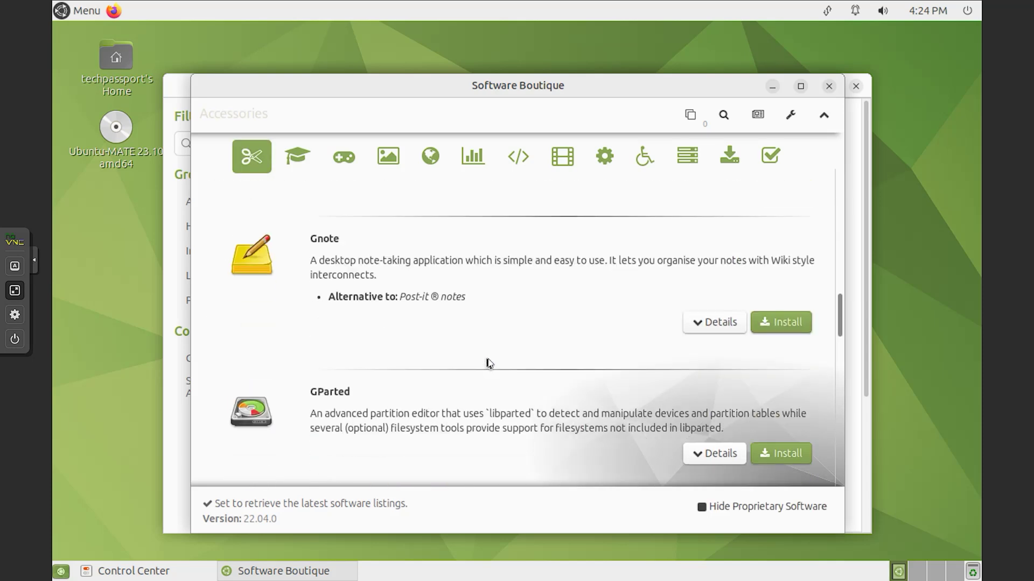
left_click(297, 158)
left_click(343, 158)
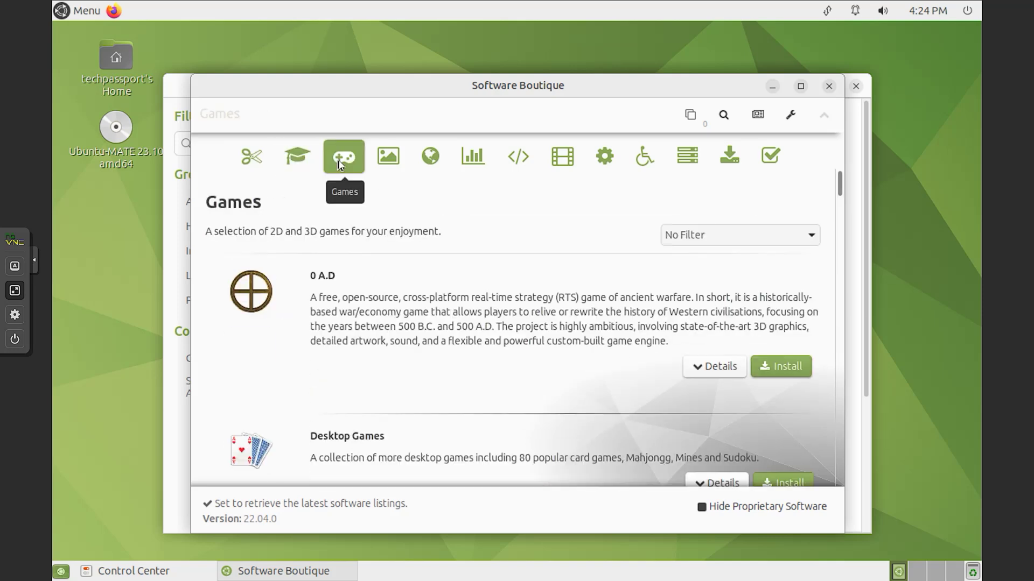
left_click(392, 160)
left_click(430, 158)
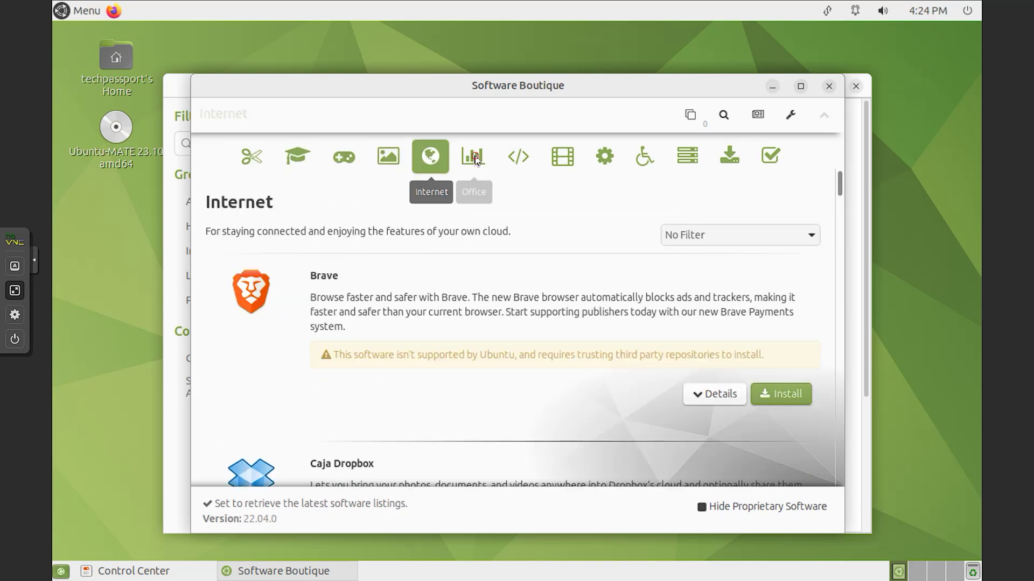
left_click(473, 160)
left_click(828, 86)
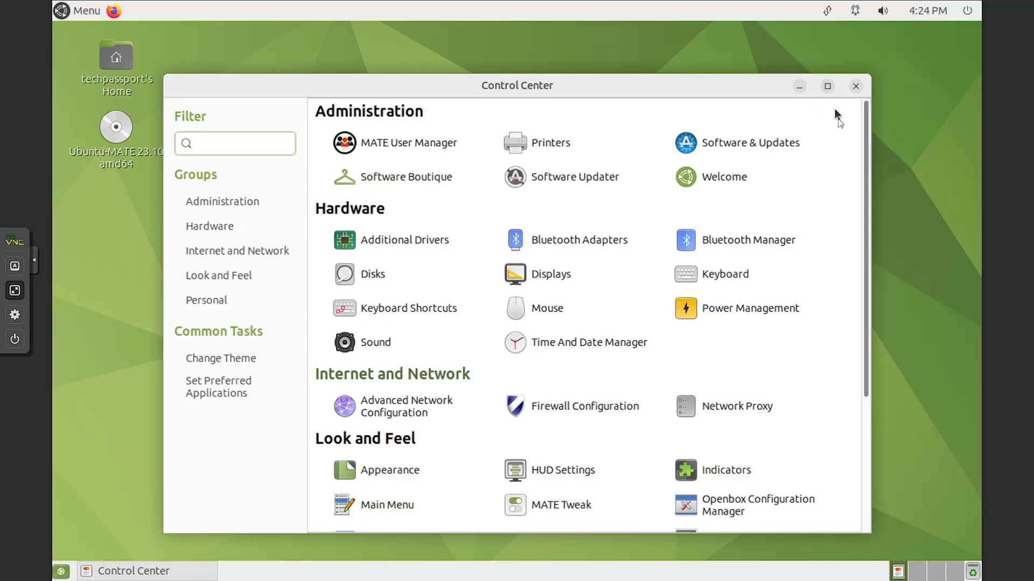
- Check the hard disk and the CD/DVD drive in Disks, and close it
scroll(863, 166, "down", 2)
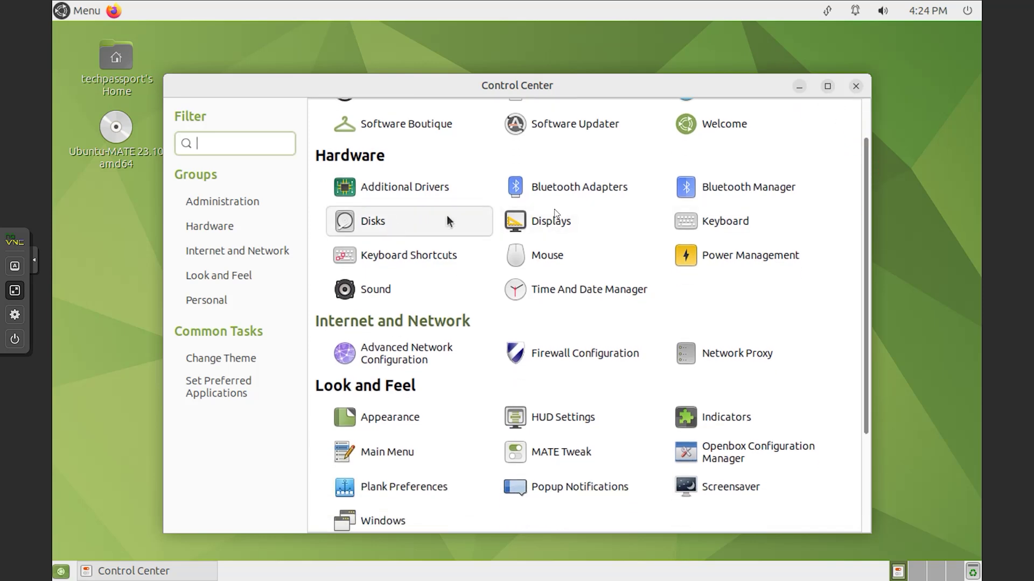
left_click(399, 225)
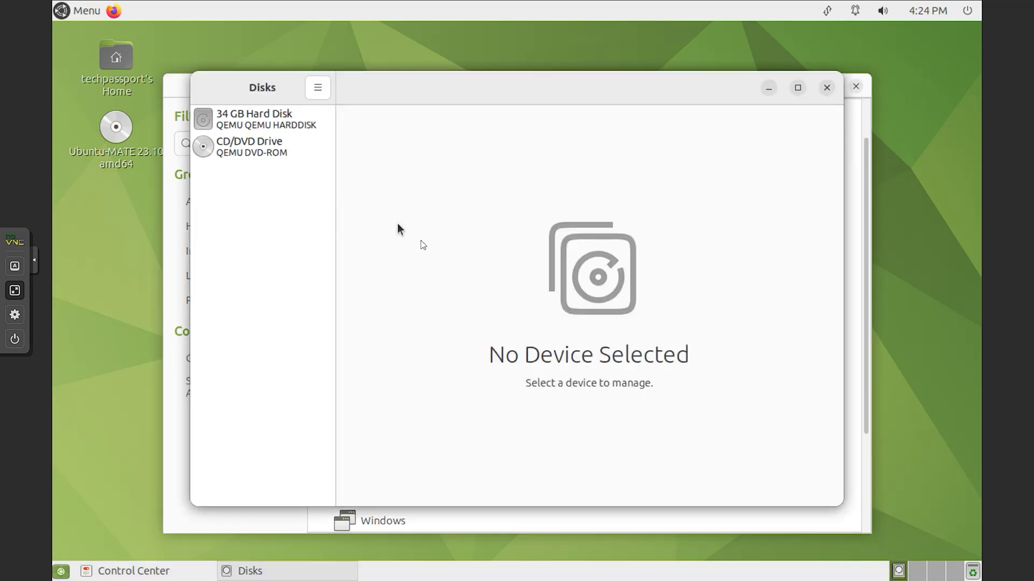
left_click(288, 127)
left_click(278, 154)
left_click(827, 88)
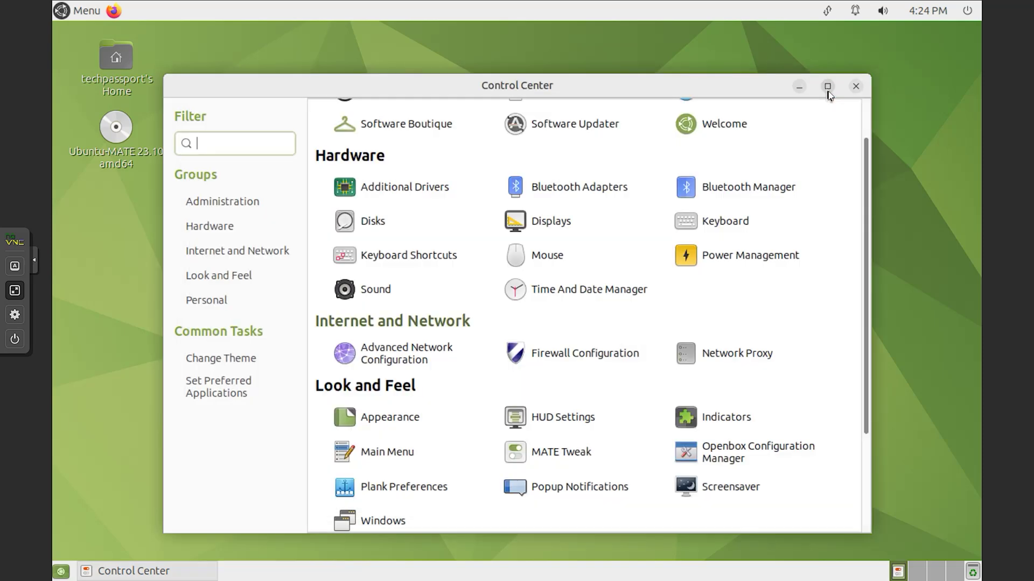
- Check the monitor, keyboard and power management preferences, closing each window
left_click(569, 222)
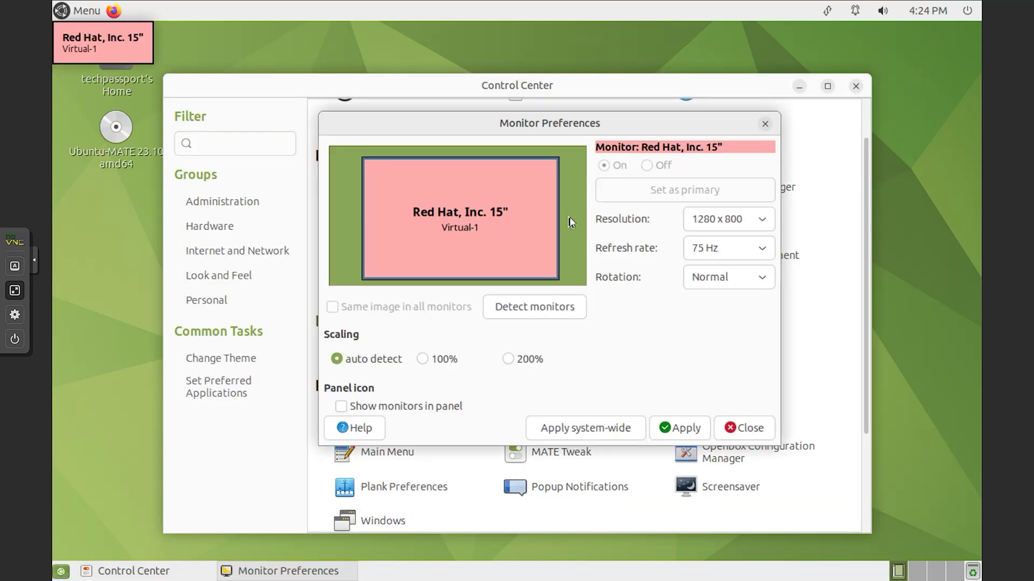
left_click(764, 126)
left_click(721, 233)
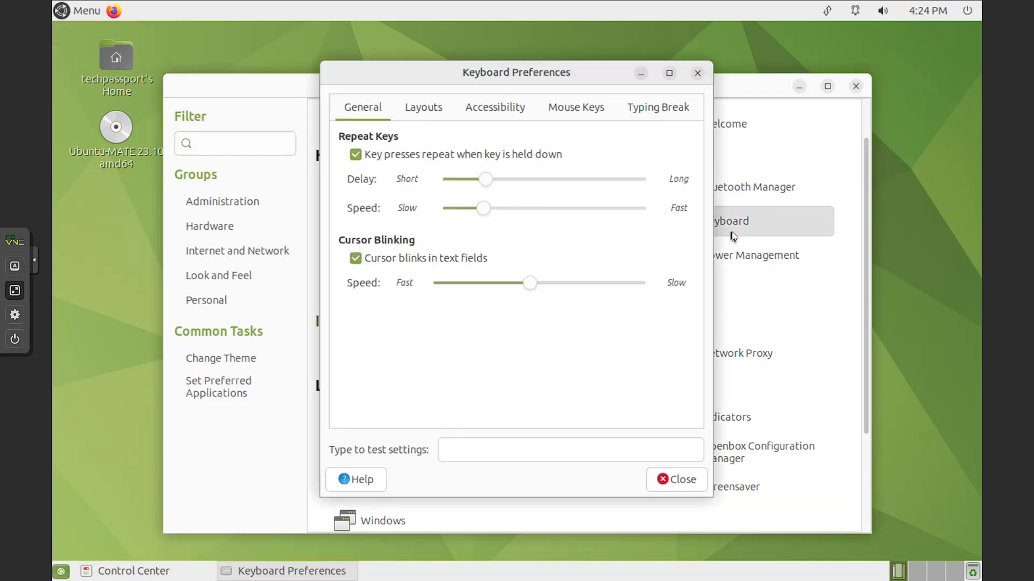
left_click(700, 76)
left_click(697, 253)
left_click(668, 137)
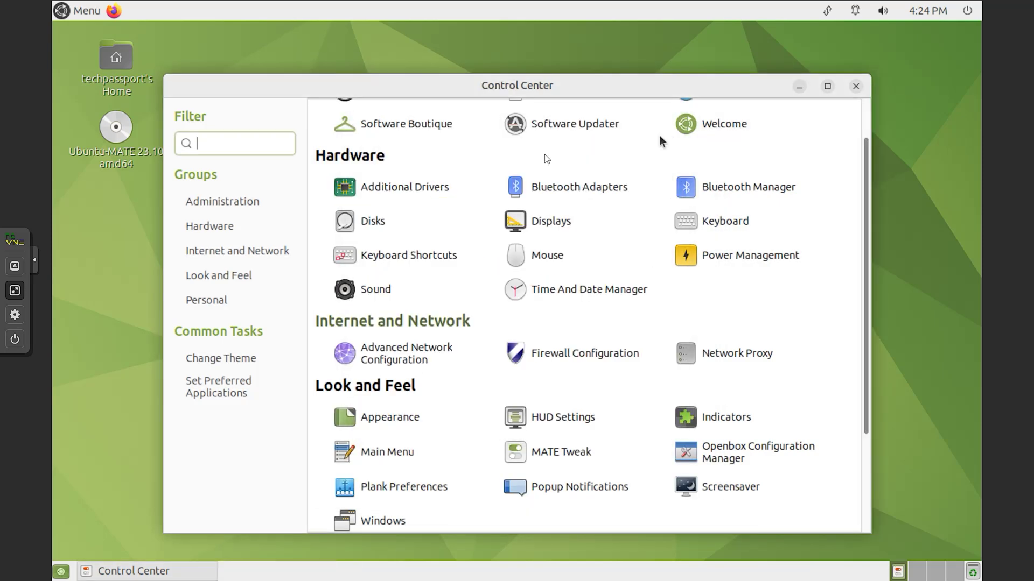
- Set the desktop theme to Yaru-dark and close Appearance Preferences
scroll(611, 351, "down", 3)
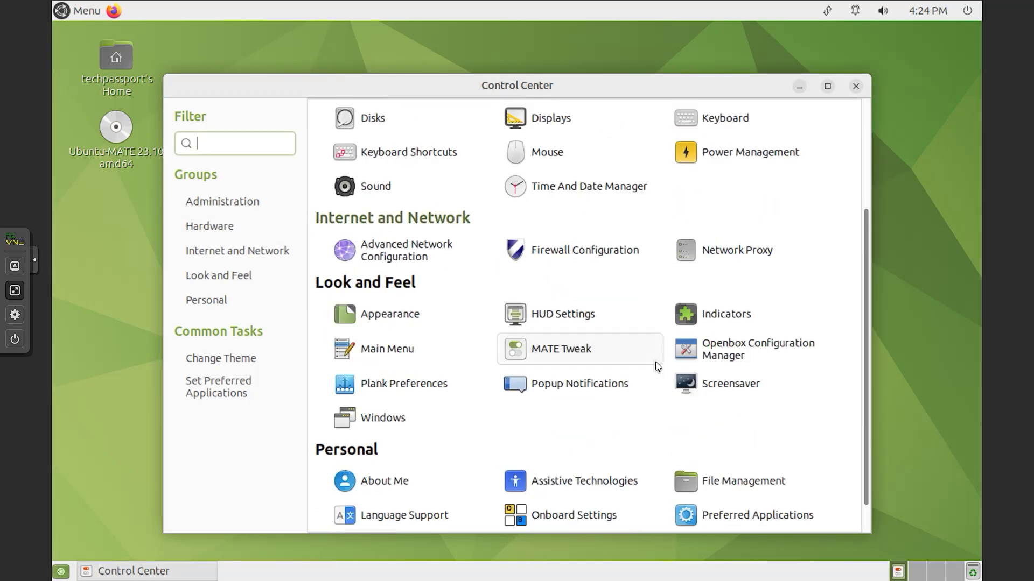
left_click(418, 324)
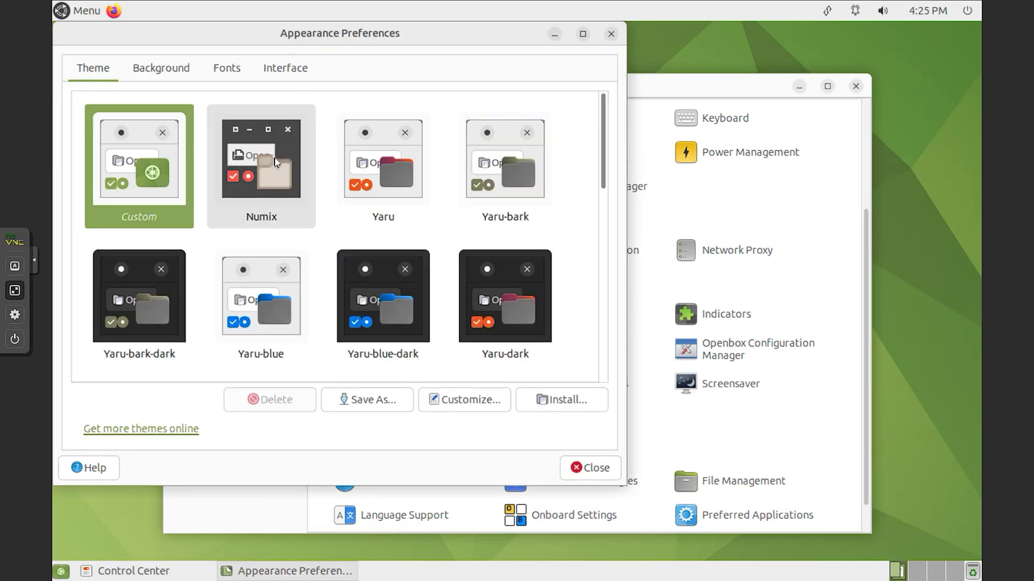
left_click(514, 298)
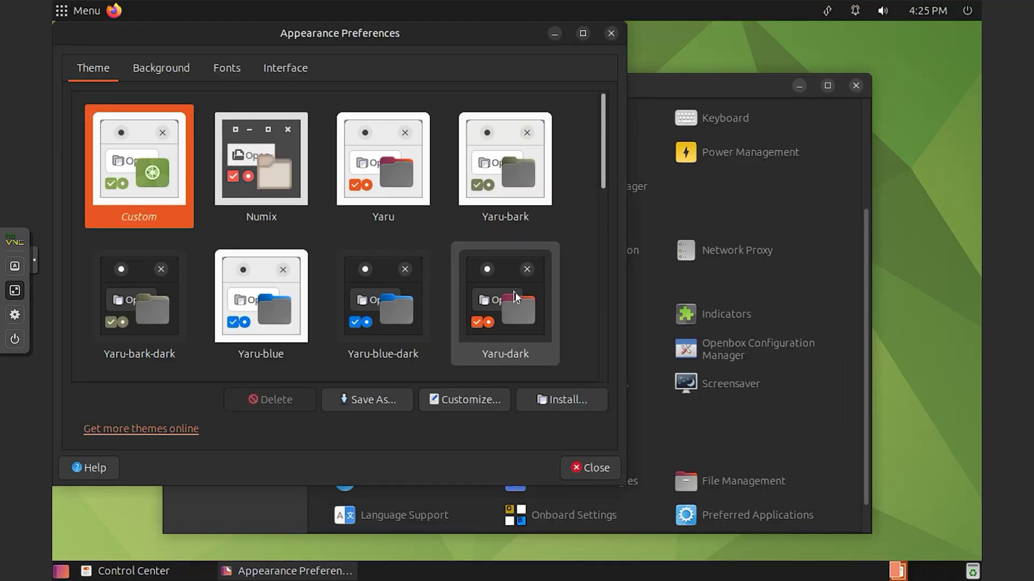
left_click(611, 34)
- Go through the Control Center groups from Administration to Look and Feel, and check the Plank appearance preferences
left_click(230, 202)
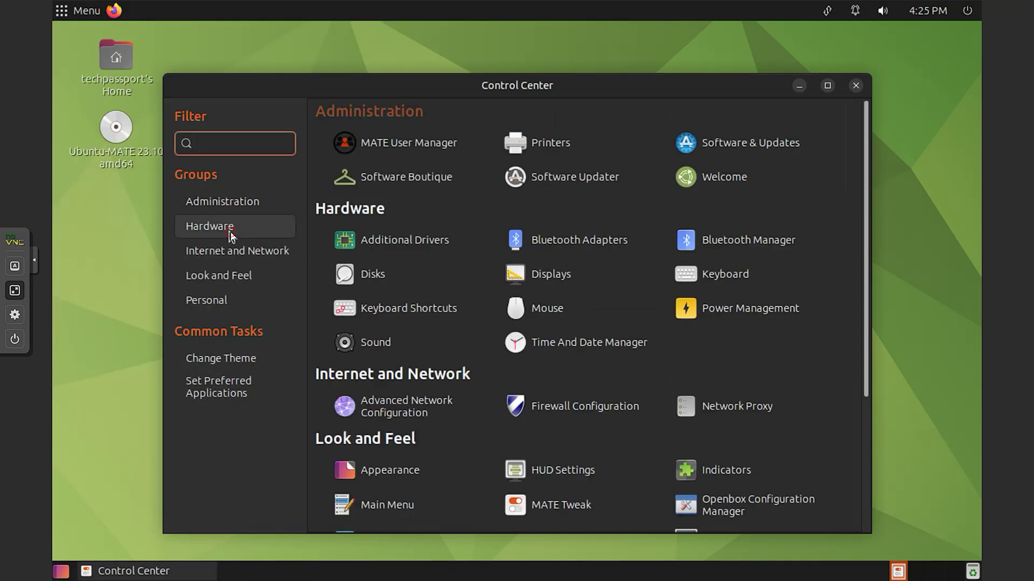
left_click(230, 226)
left_click(231, 251)
left_click(218, 275)
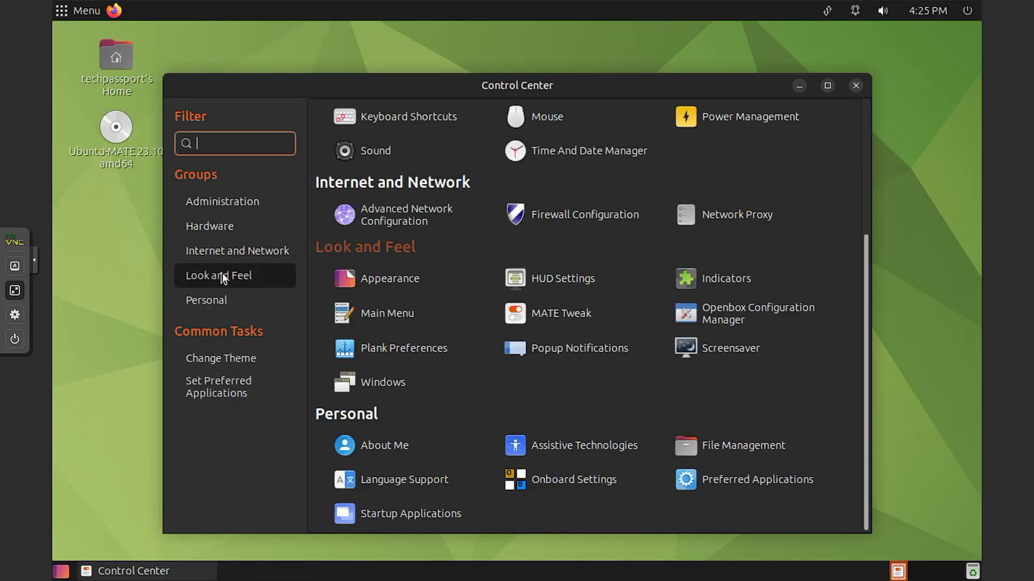
left_click(417, 348)
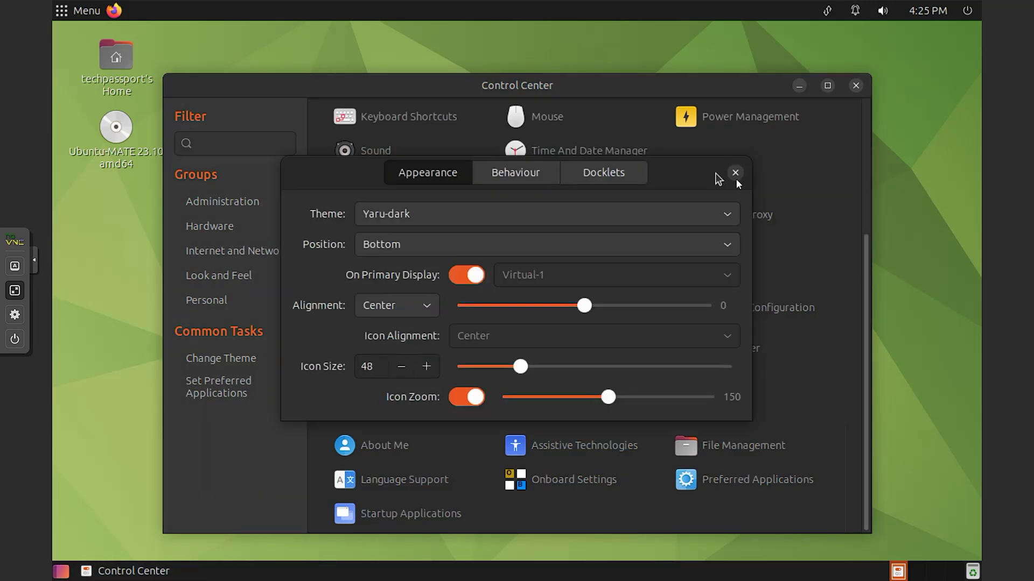
left_click(735, 172)
- Select the Pictures folder screensaver theme and close Screensaver Preferences
left_click(694, 347)
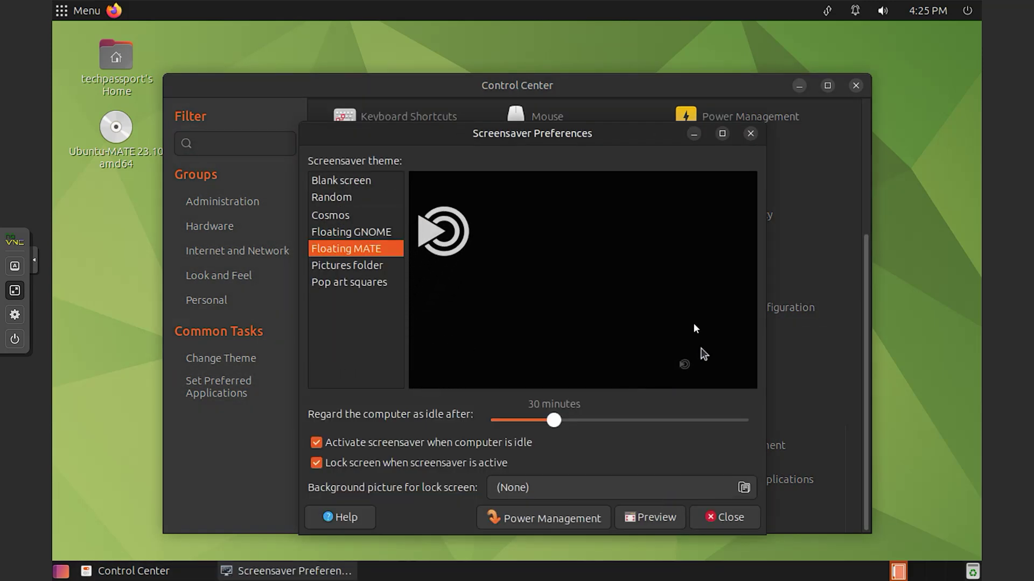
left_click(347, 269)
left_click(750, 133)
- Try other desktop themes, ending with Yaru-MATE-light
left_click(234, 358)
scroll(603, 191, "down", 5)
left_click_drag(602, 212, 606, 377)
left_click(512, 315)
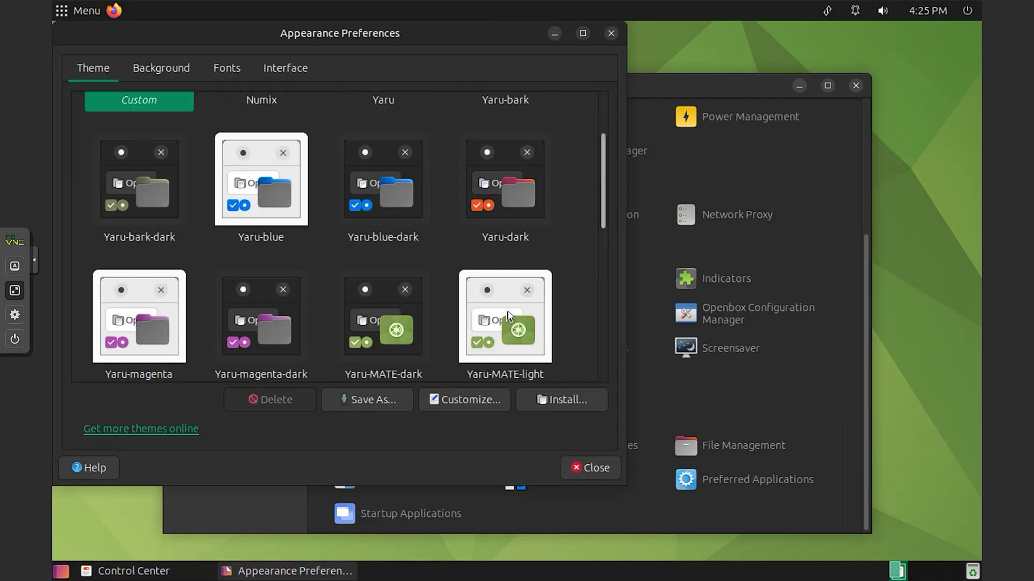
left_click(508, 316)
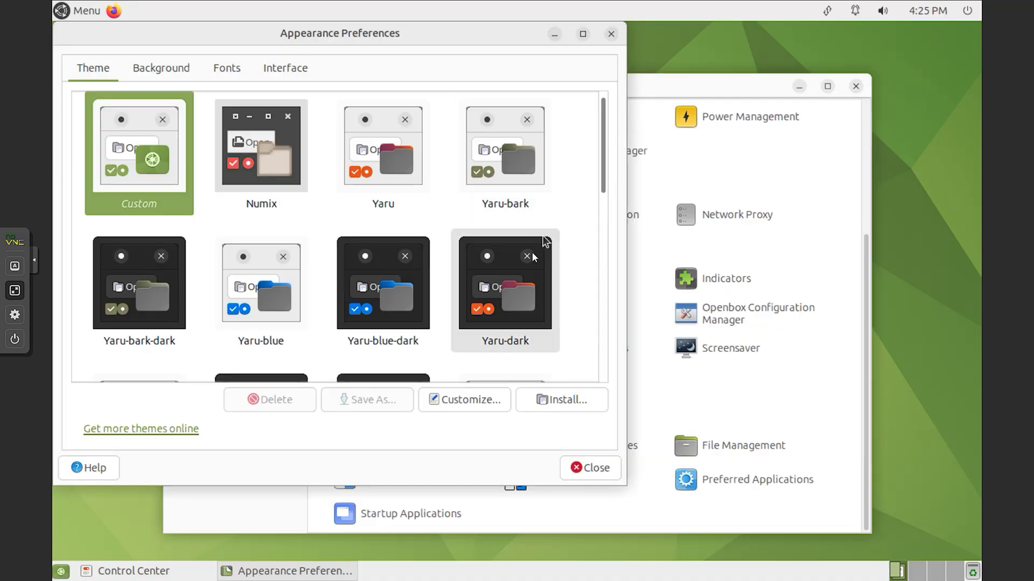
- Reapply the Yaru-dark theme, and close Appearance Preferences and the Control Center
left_click(516, 258)
left_click(611, 34)
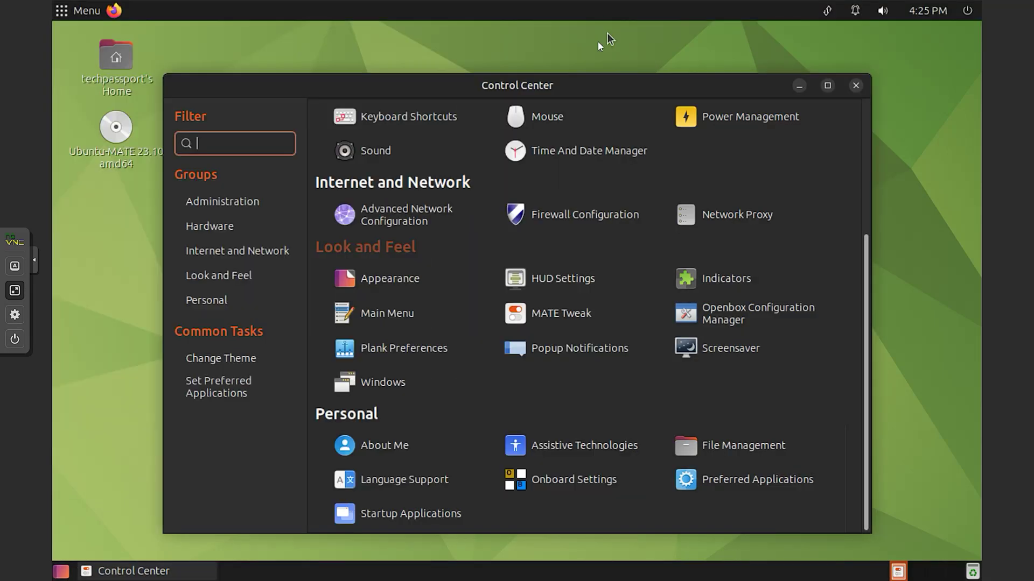
left_click(856, 85)
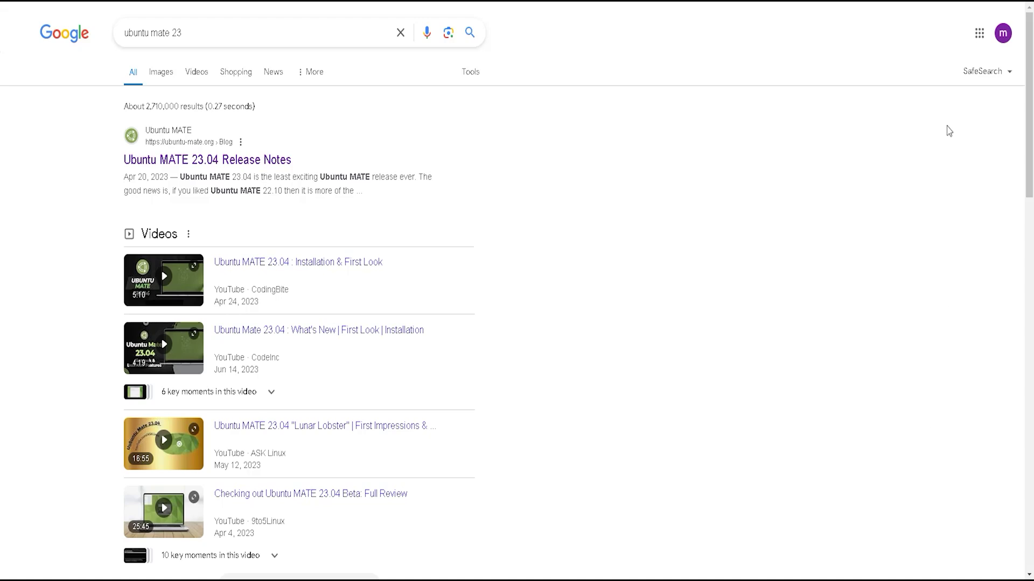
- In the web browser, open the Ubuntu MATE download page from the search results for "ubuntu mate 23"
mouse_move(107, 52)
left_mouse_down()
mouse_move(210, 30)
mouse_move(235, 54)
left_mouse_up()
scroll(796, 311, "down", 14)
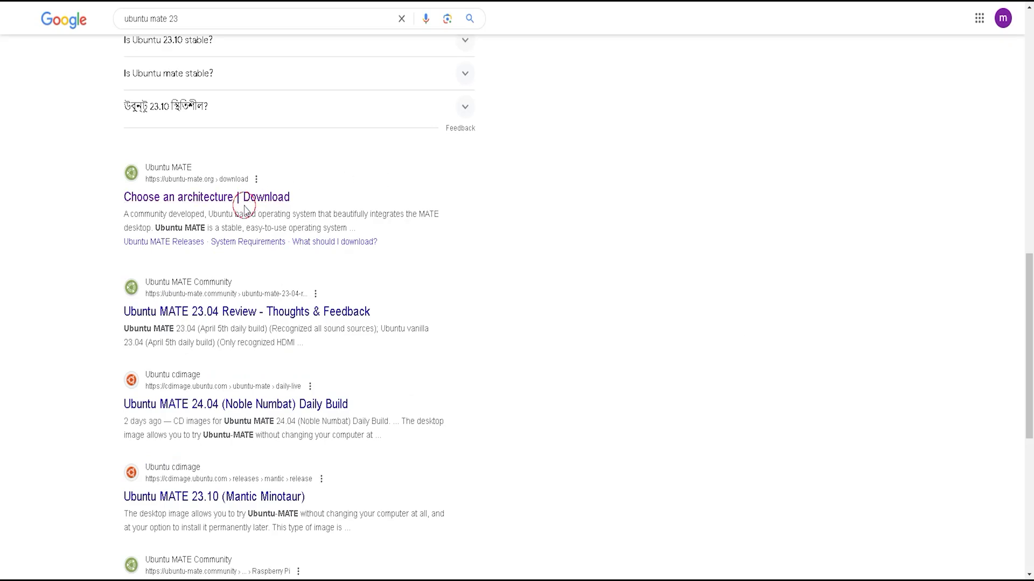
left_click(253, 197)
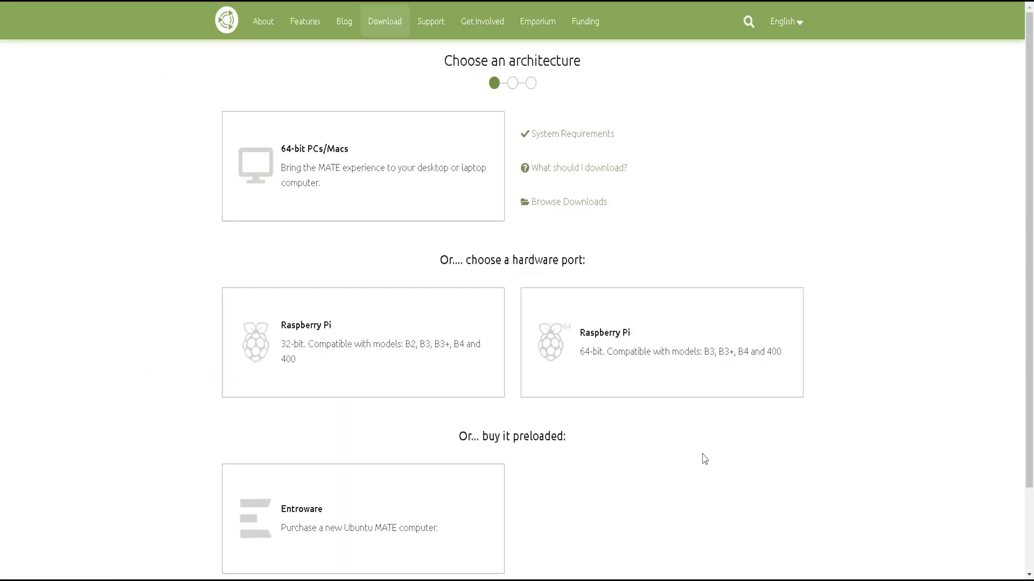
- Choose the 64-bit PCs/Macs architecture and the 23.10 Mantic Minotaur release for download
mouse_move(225, 211)
left_mouse_down()
mouse_move(381, 185)
mouse_move(221, 226)
mouse_move(340, 229)
left_mouse_up()
left_click(320, 148)
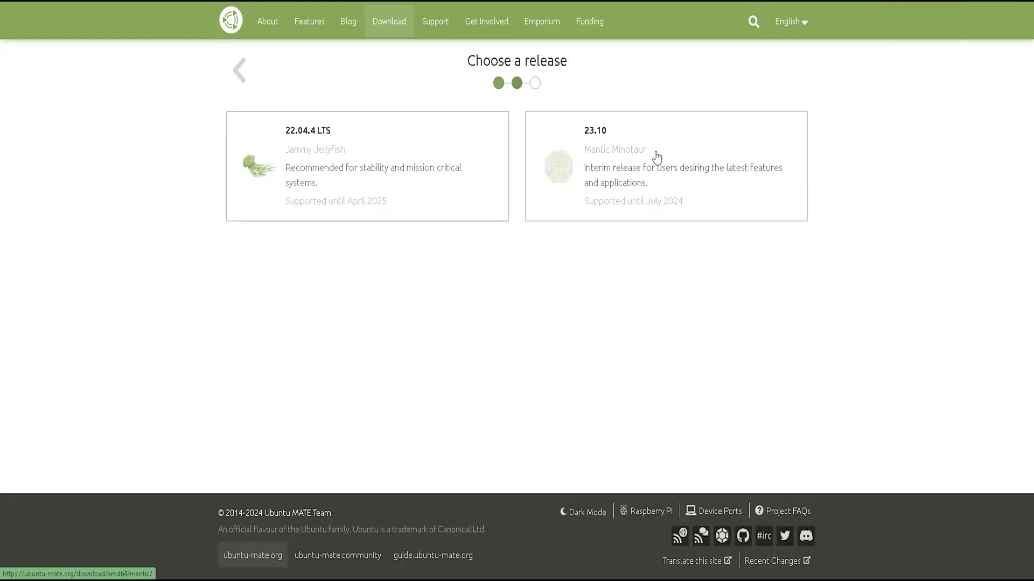
mouse_move(563, 147)
left_mouse_down()
mouse_move(637, 139)
mouse_move(619, 142)
mouse_move(628, 139)
left_mouse_up()
left_click_drag(510, 218, 768, 222)
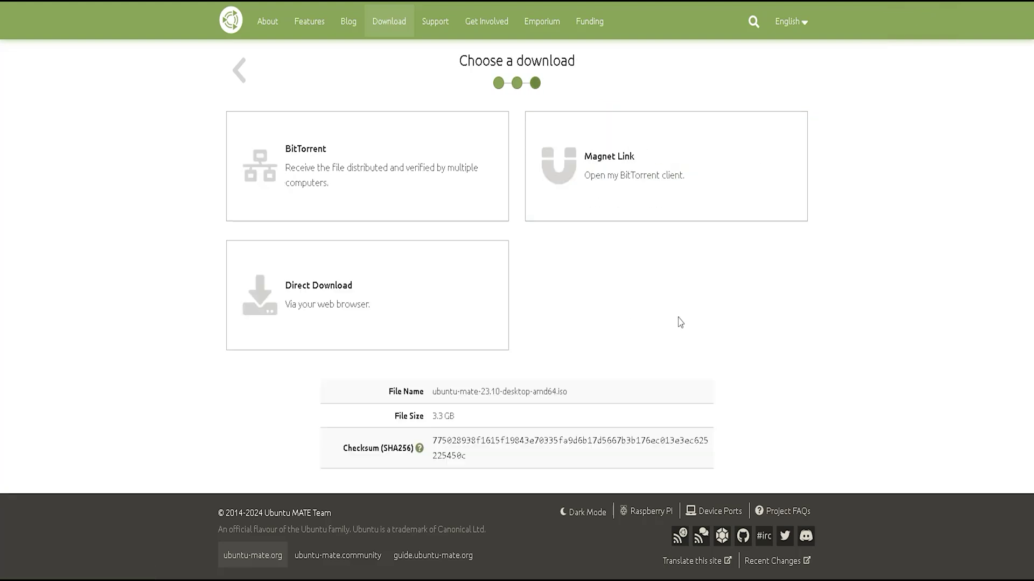
mouse_move(235, 199)
left_mouse_down()
mouse_move(470, 185)
mouse_move(234, 135)
mouse_move(483, 225)
left_mouse_up()
left_click(718, 197)
mouse_move(596, 199)
left_mouse_down()
mouse_move(646, 101)
mouse_move(560, 221)
mouse_move(646, 201)
left_mouse_up()
mouse_move(232, 348)
left_mouse_down()
mouse_move(291, 351)
mouse_move(276, 244)
mouse_move(319, 353)
mouse_move(341, 349)
left_mouse_up()
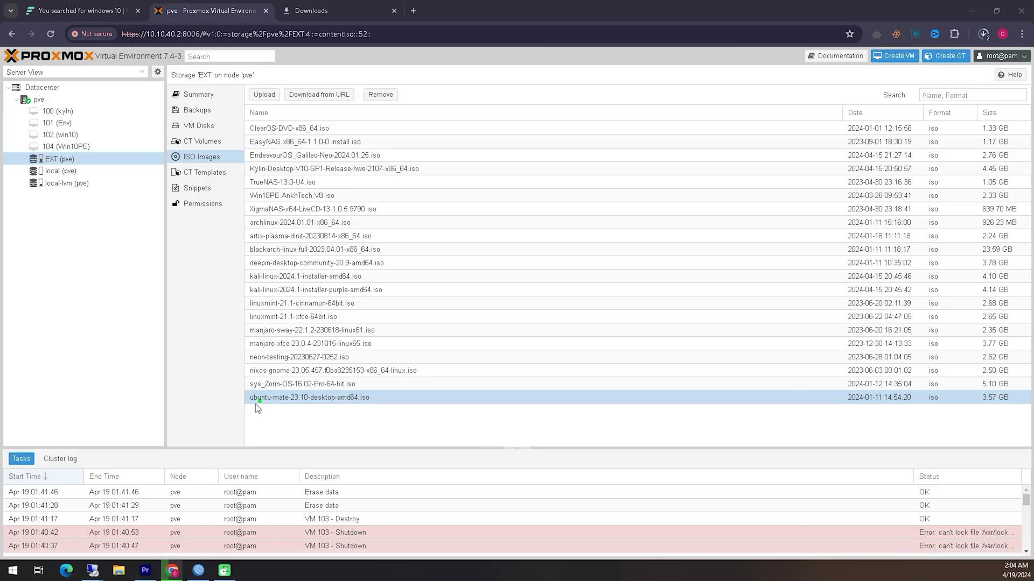
mouse_move(235, 413)
left_mouse_down()
mouse_move(412, 395)
mouse_move(234, 405)
mouse_move(310, 433)
left_mouse_up()
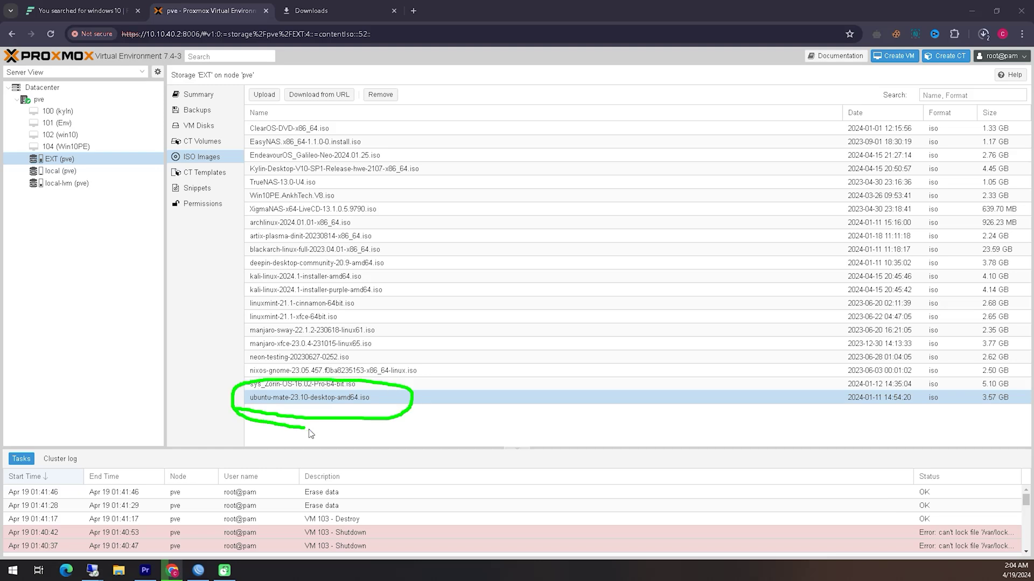
mouse_move(869, 68)
left_mouse_down()
mouse_move(936, 86)
mouse_move(822, 64)
mouse_move(899, 79)
mouse_move(778, 184)
left_mouse_up()
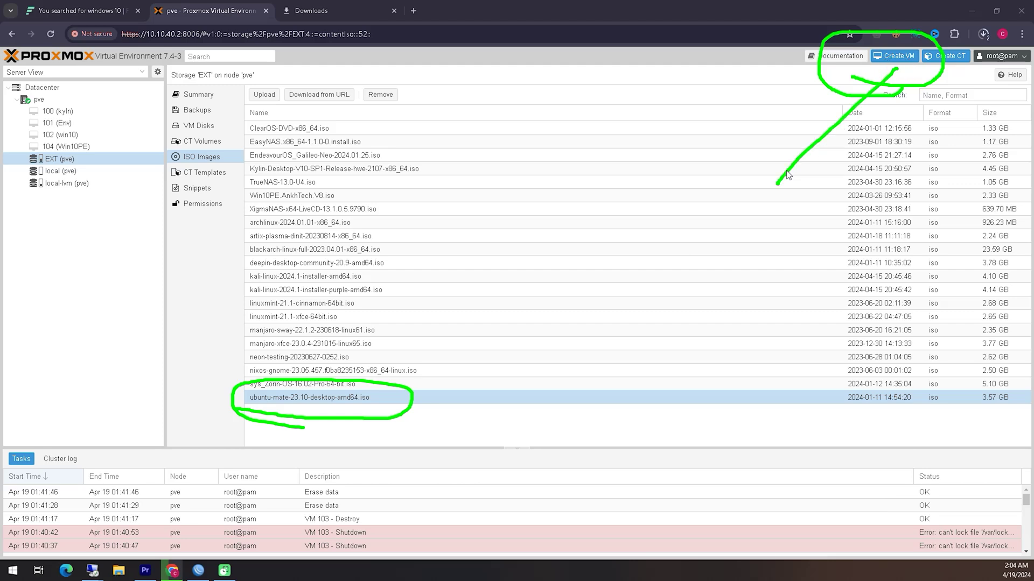
mouse_move(863, 77)
left_mouse_down()
mouse_move(896, 69)
mouse_move(927, 138)
left_mouse_up()
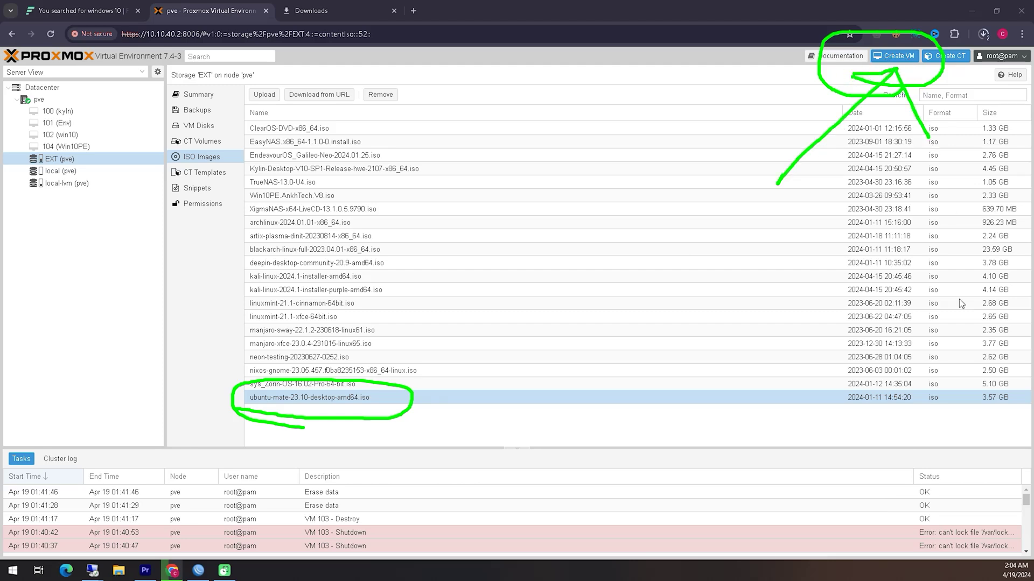
key("Escape")
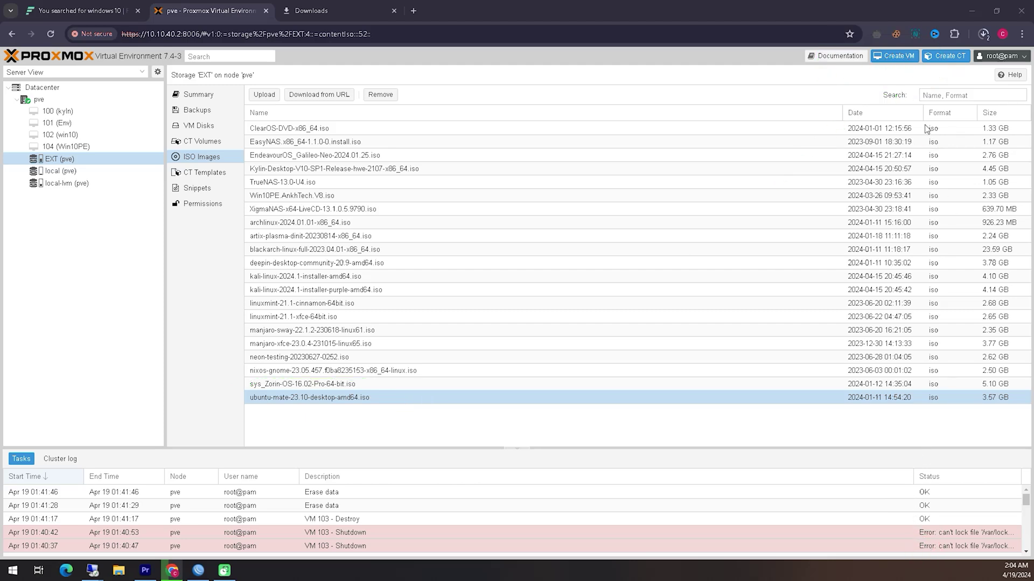
- Start creating a virtual machine named UbuntuMate on node pve and proceed to its operating system settings
left_click(895, 56)
left_click(486, 251)
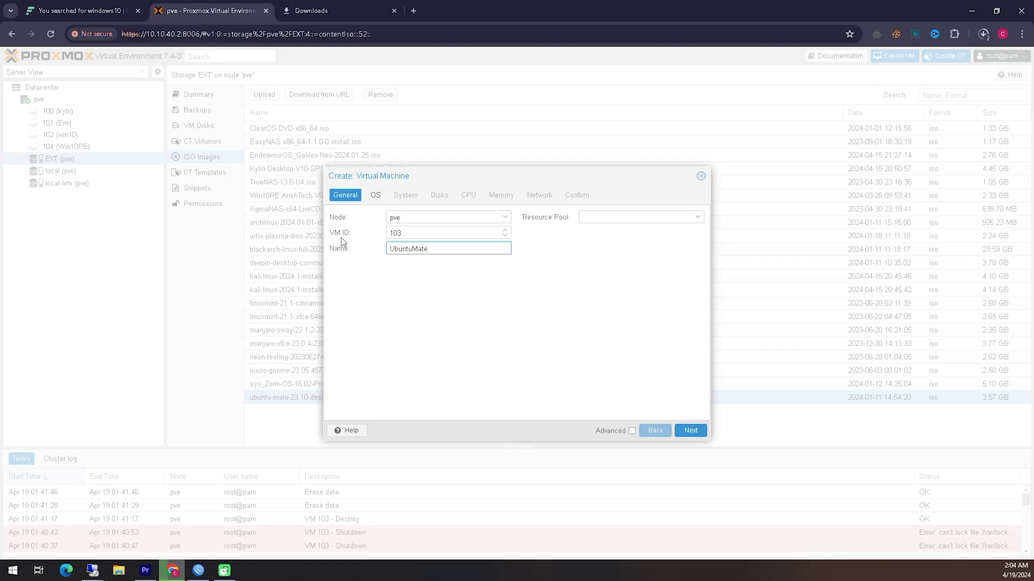
left_click(691, 430)
- Use ubuntu-mate-23.10-desktop-amd64.iso from the EXT storage as the VM's installation image, with Linux as the guest OS
left_click(505, 248)
scroll(516, 354, "down", 2)
type("u")
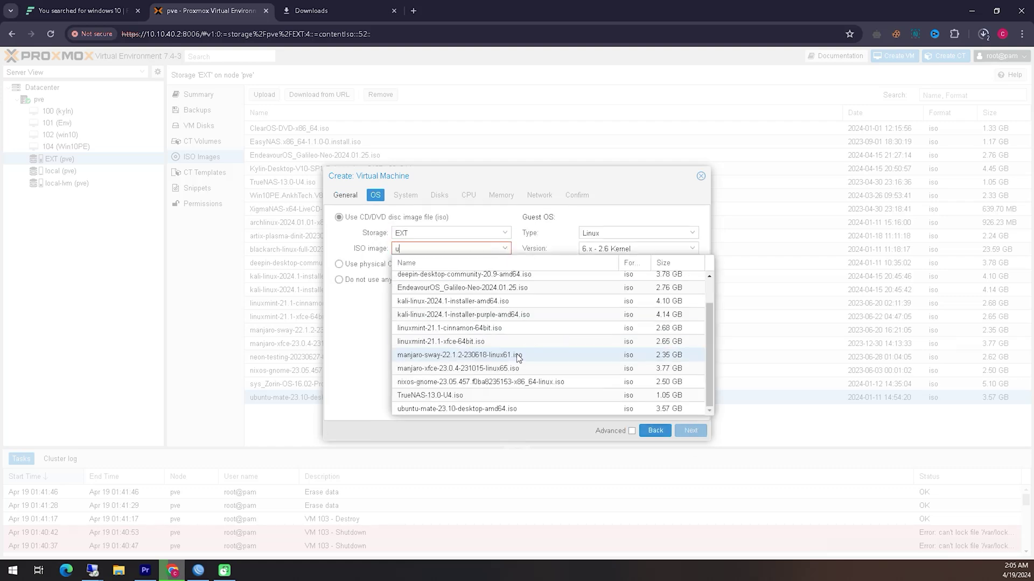
type("bun")
left_click(459, 281)
left_click(691, 431)
- Set the VM's memory to 6048 MiB, accept the system, disk, CPU and network settings, and finish creating it
left_click(690, 430)
left_click(689, 431)
left_click(690, 431)
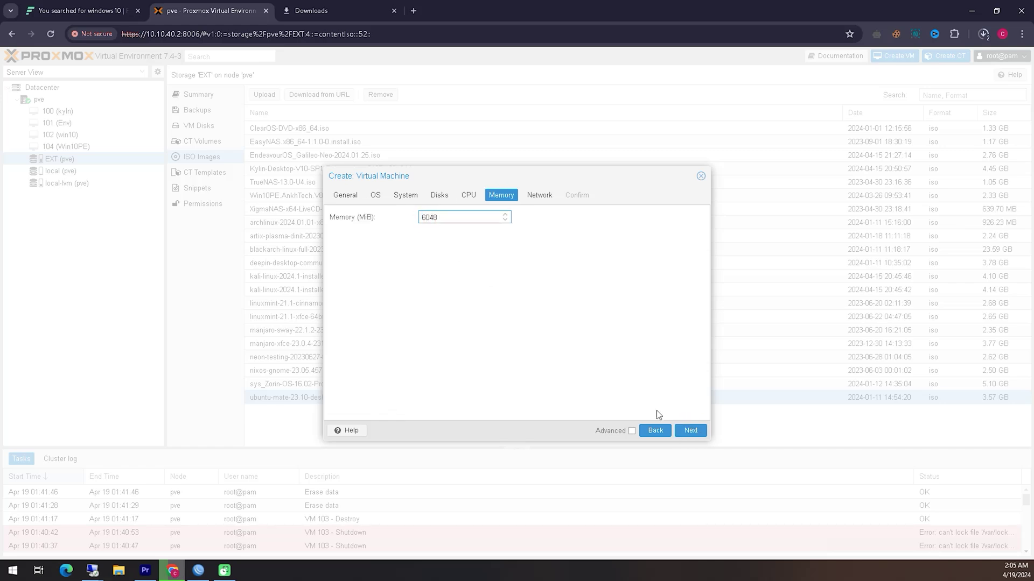
left_click(690, 431)
left_click(691, 431)
left_click(691, 431)
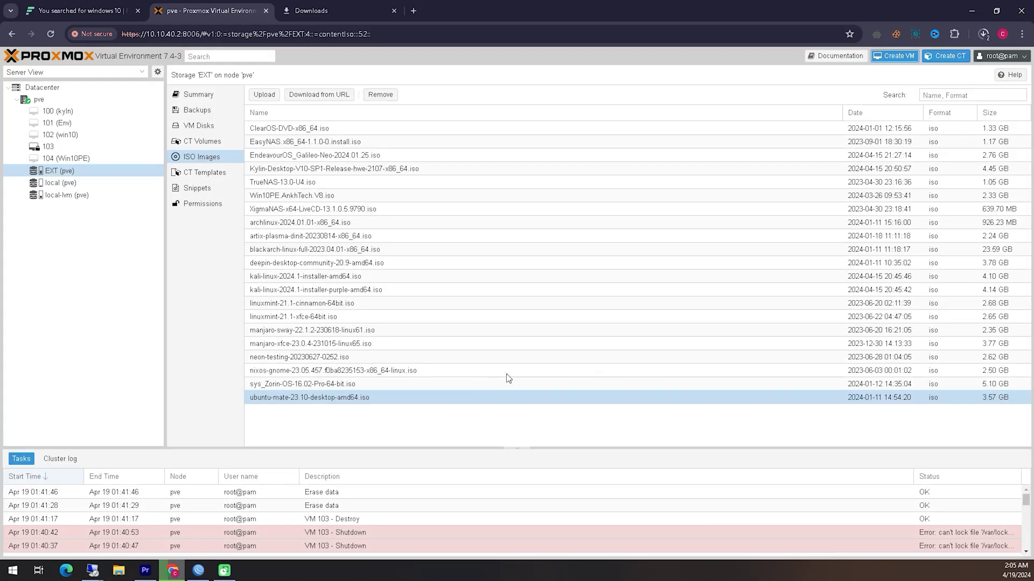
- Open the console of VM 103 (UbuntuMate) and boot the Try or Install Ubuntu MATE entry
left_click(76, 148)
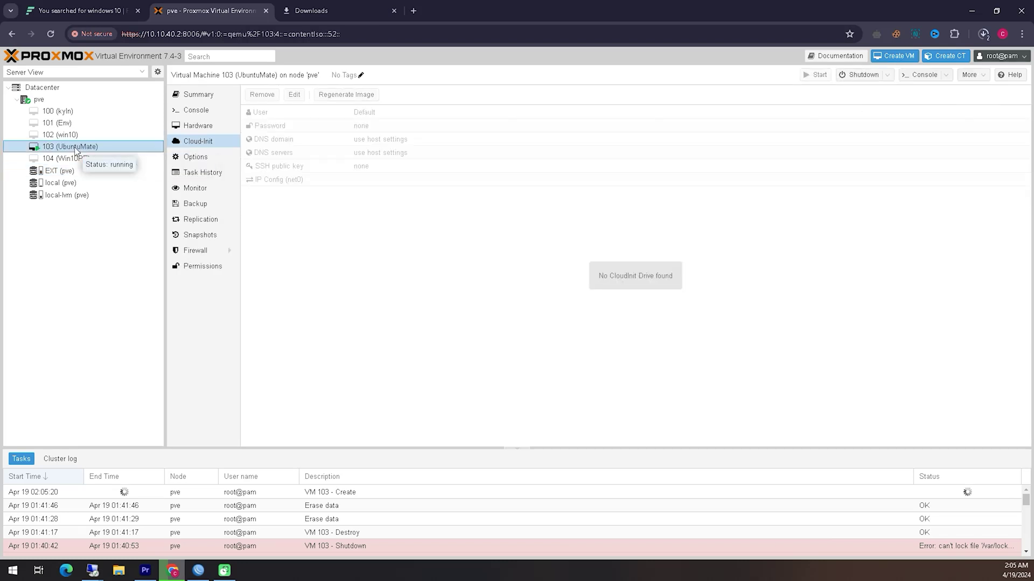
left_click(212, 110)
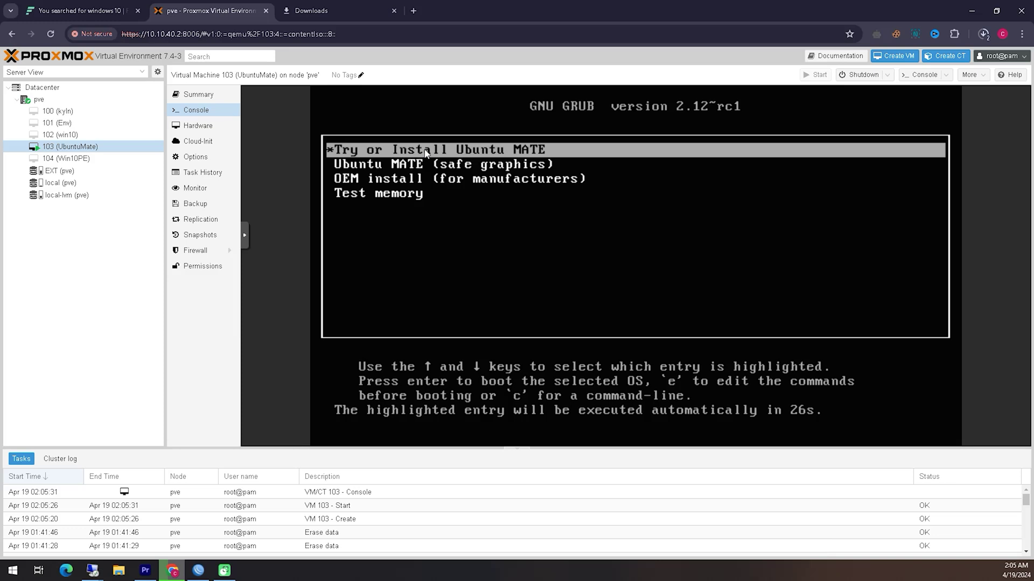
key("Down")
key("Down")
key("Down")
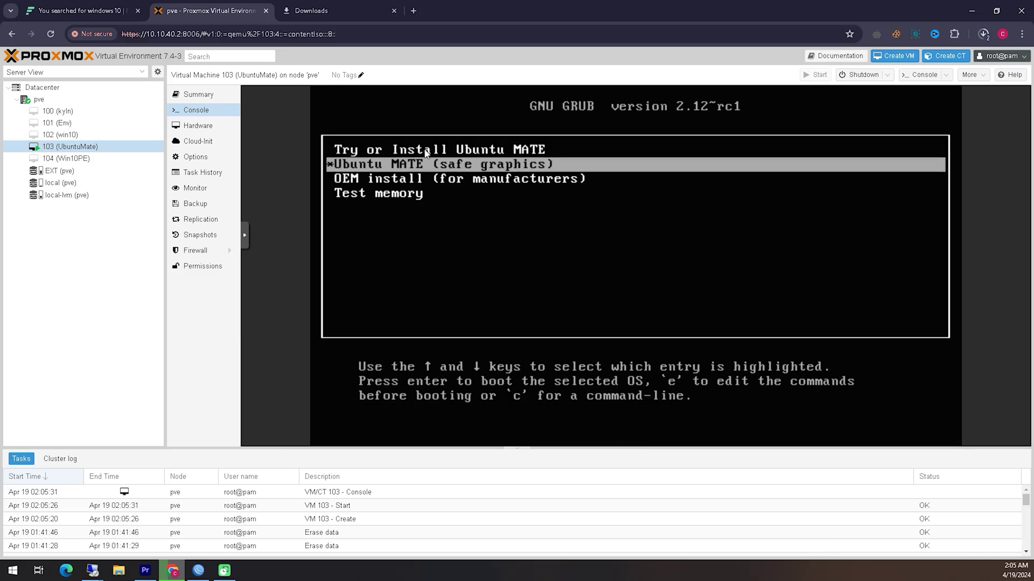
key("Up")
key("Up")
key("Up")
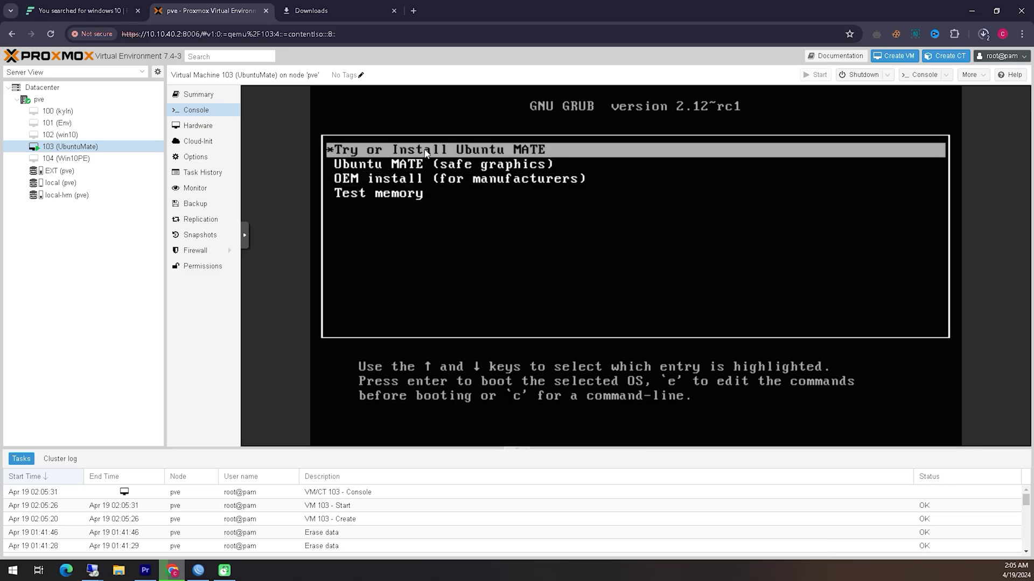
key("Return")
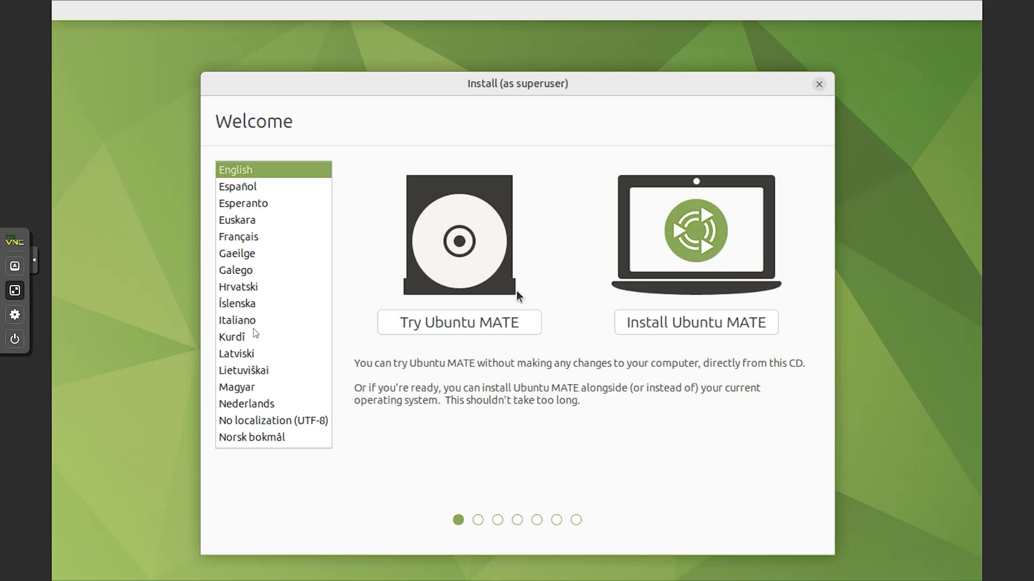
- Start the Ubuntu MATE installer in English with the English (US) keyboard layout, and proceed without third-party software
left_click(658, 326)
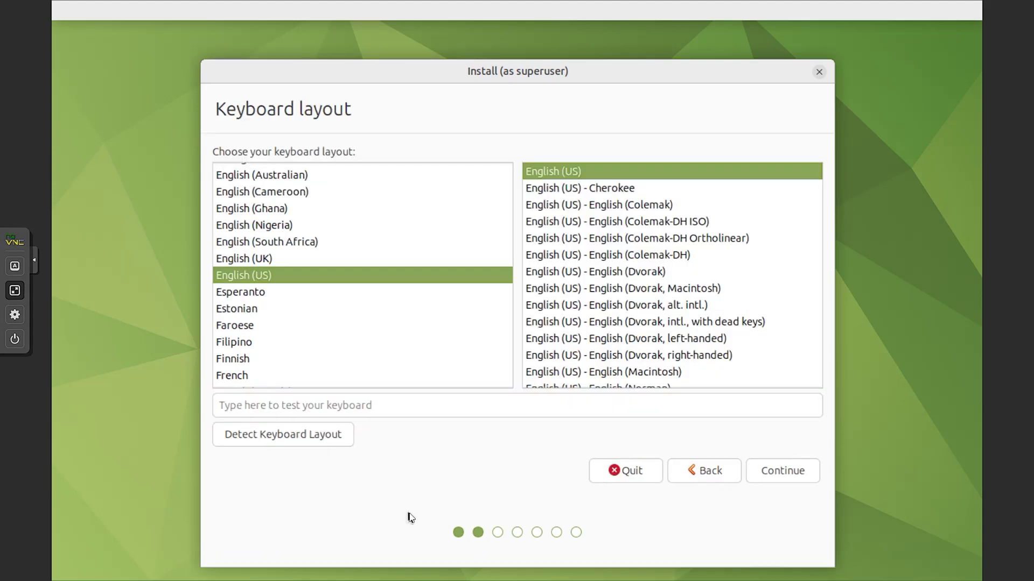
left_click(922, 546)
mouse_move(227, 301)
left_mouse_down()
mouse_move(267, 300)
mouse_move(204, 269)
mouse_move(302, 291)
mouse_move(512, 165)
mouse_move(518, 186)
left_mouse_up()
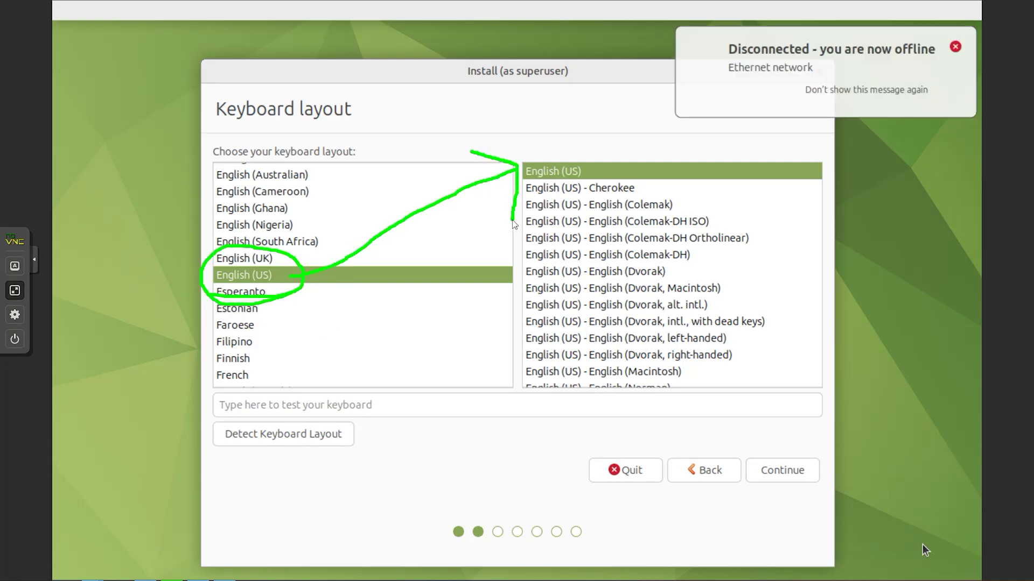
left_click(921, 546)
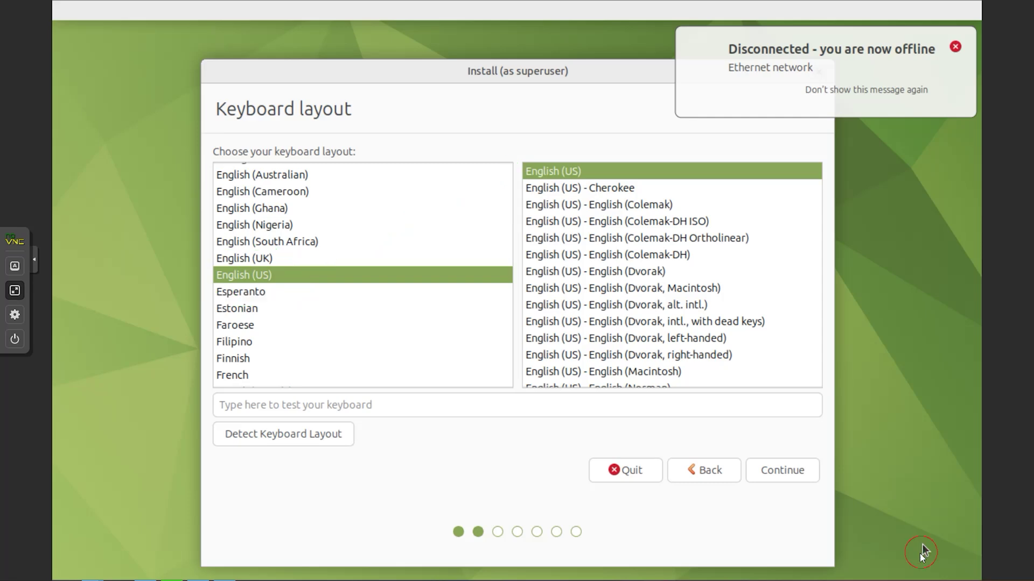
left_click(781, 472)
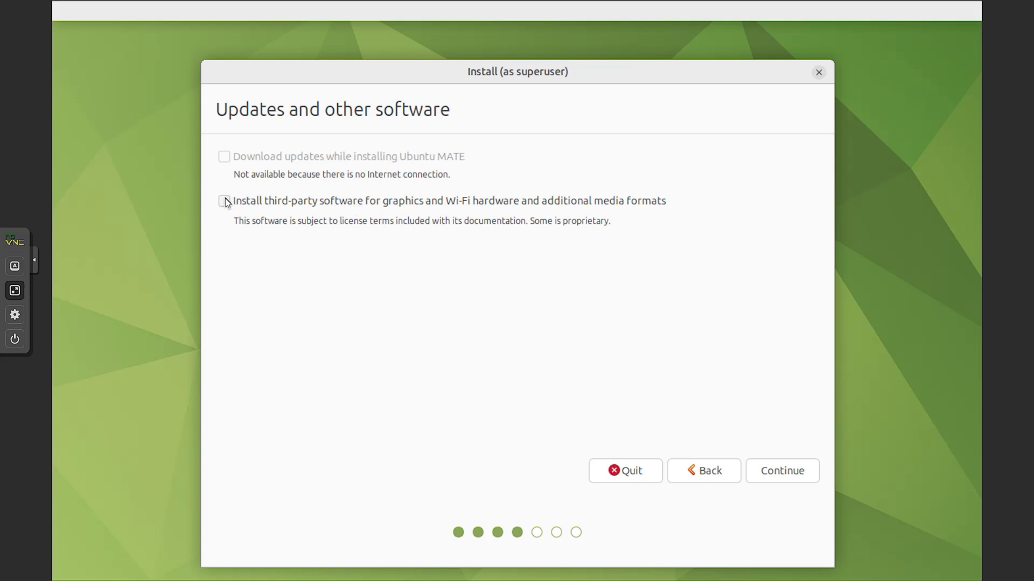
left_click(796, 472)
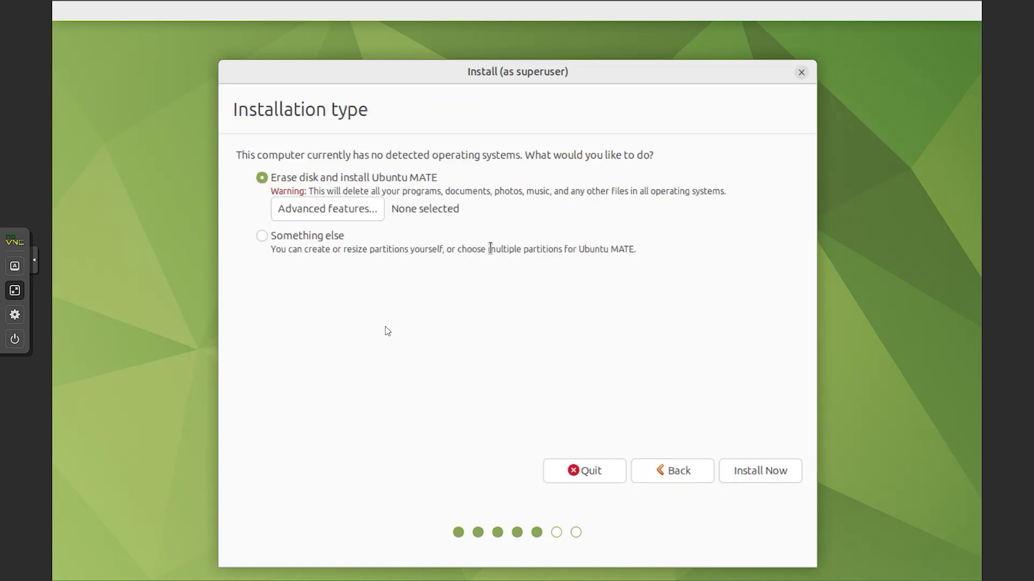
- Proceed with erasing the disk to install Ubuntu MATE, confirm the disk changes, and keep New York as the location
mouse_move(266, 192)
left_mouse_down()
mouse_move(398, 190)
mouse_move(425, 159)
mouse_move(245, 162)
mouse_move(282, 190)
left_mouse_up()
mouse_move(253, 143)
left_mouse_down()
mouse_move(330, 136)
mouse_move(323, 72)
mouse_move(227, 137)
mouse_move(275, 143)
left_mouse_up()
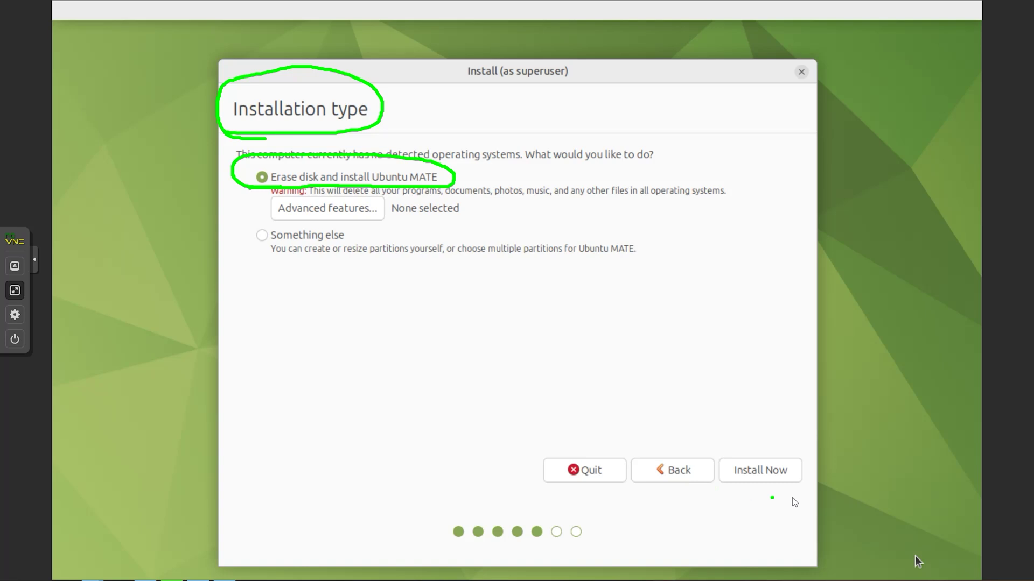
key("Escape")
left_click(760, 471)
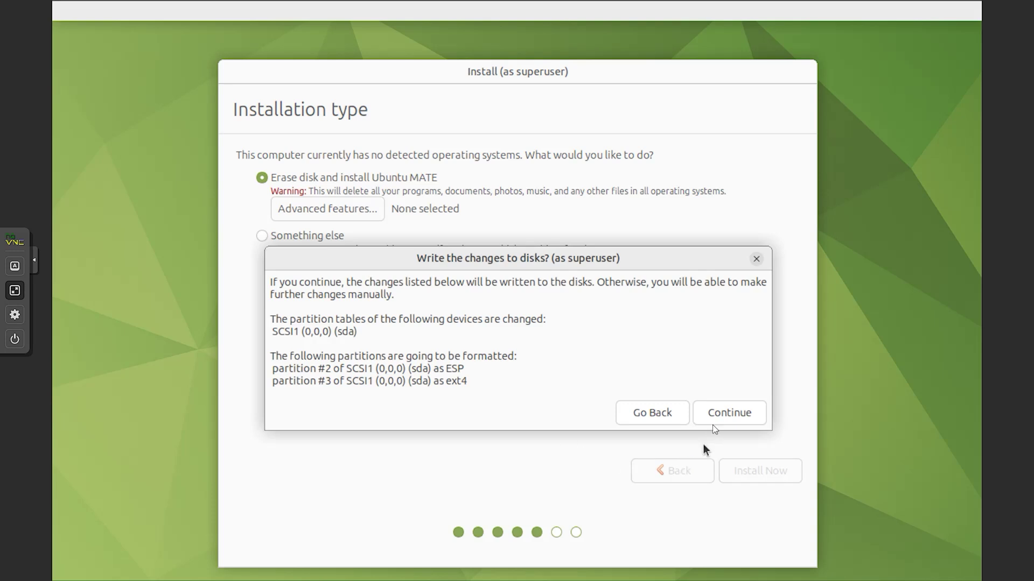
left_click(732, 413)
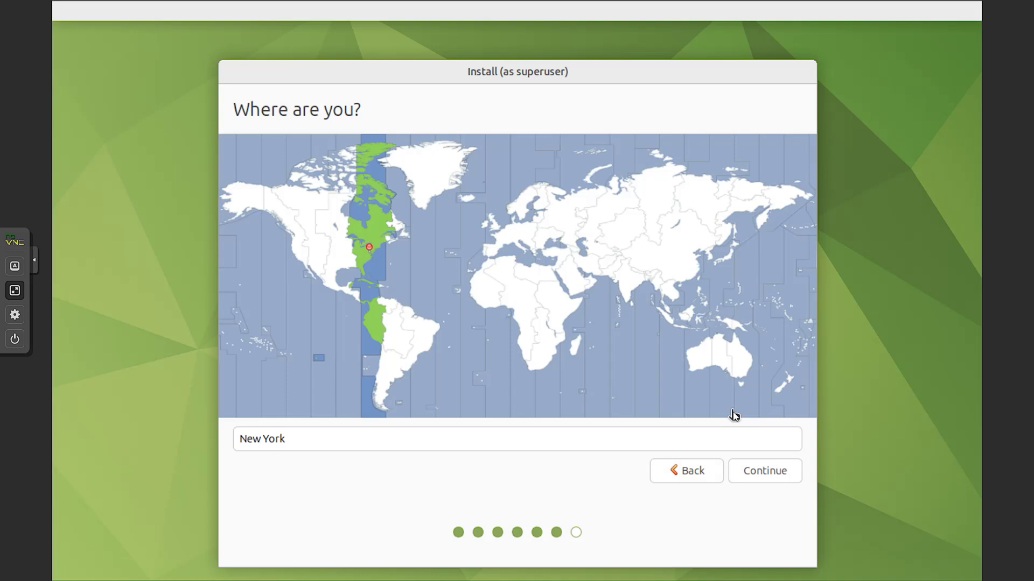
left_click(765, 475)
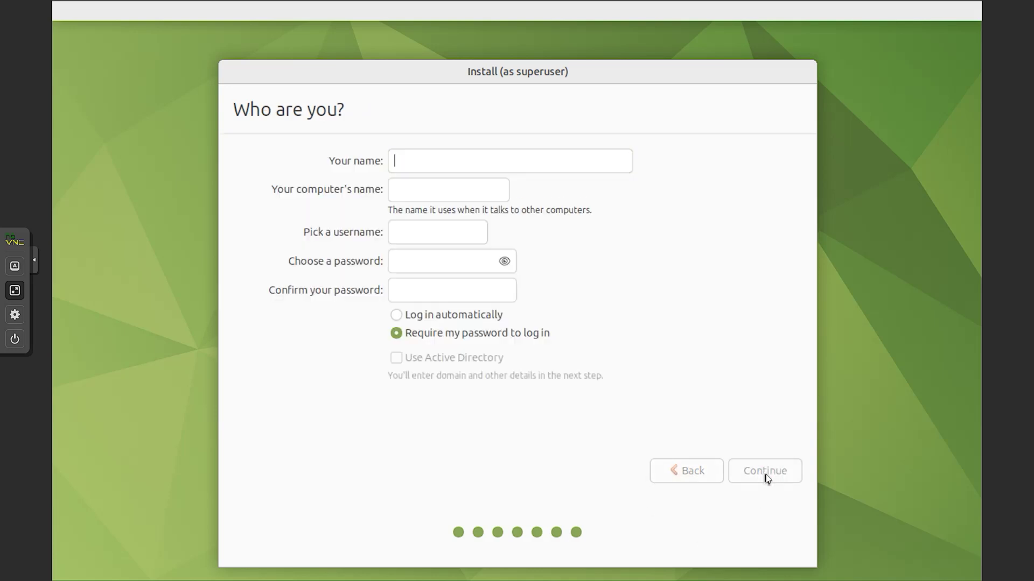
- Enter Techpassport as the account's display name and shorten the computer's name to techpassport
left_click(456, 163)
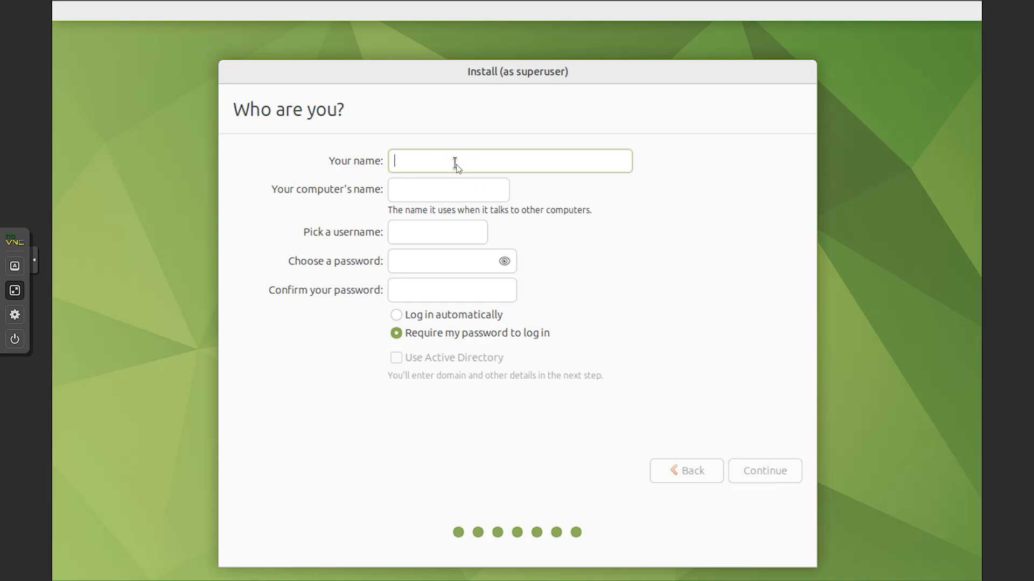
type("Tec")
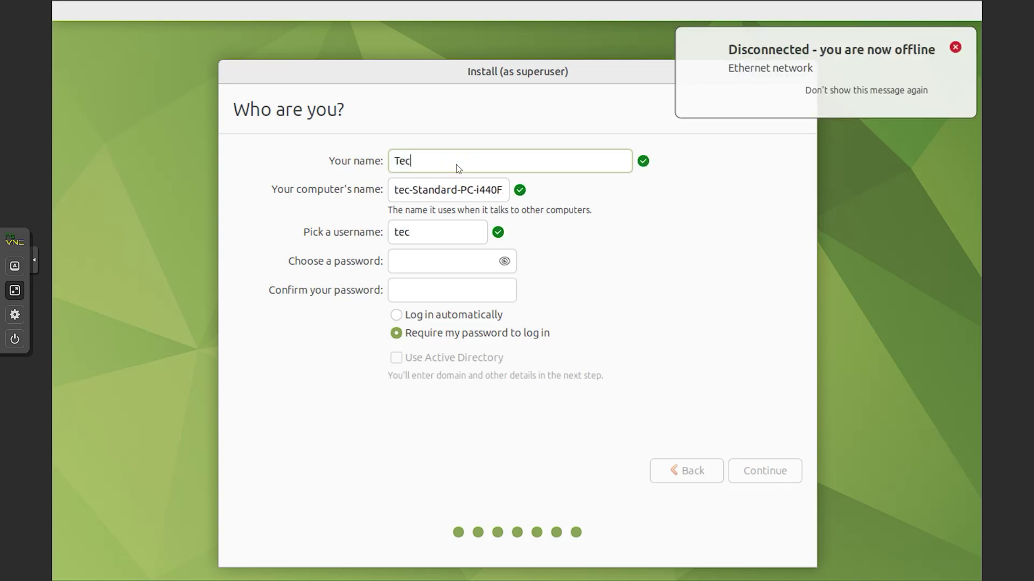
type("hpas")
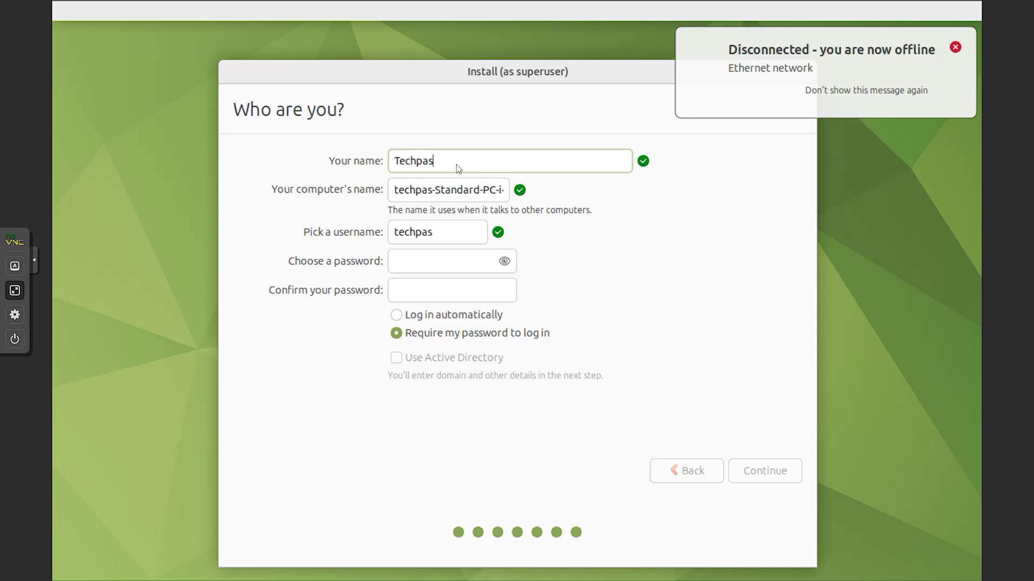
type("sport")
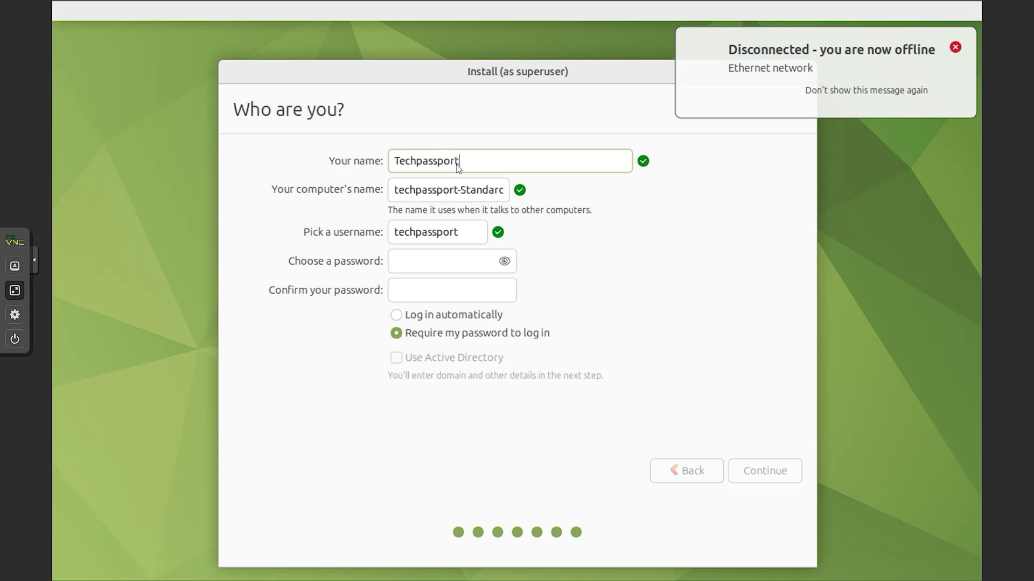
left_click_drag(461, 190, 661, 210)
key("BackSpace")
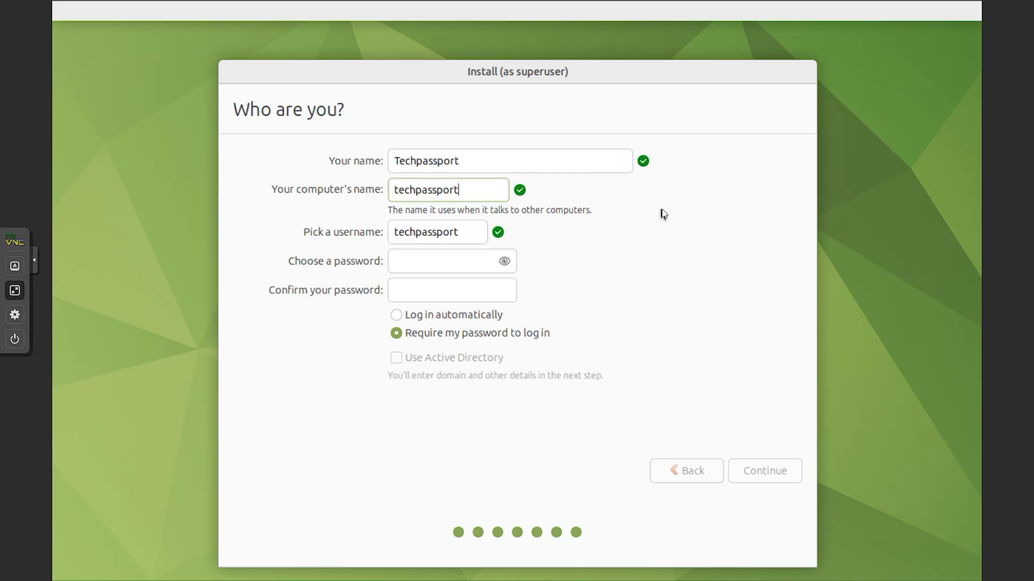
- Enter and confirm the account password, reveal it for checking, and choose to log in automatically
left_click(460, 261)
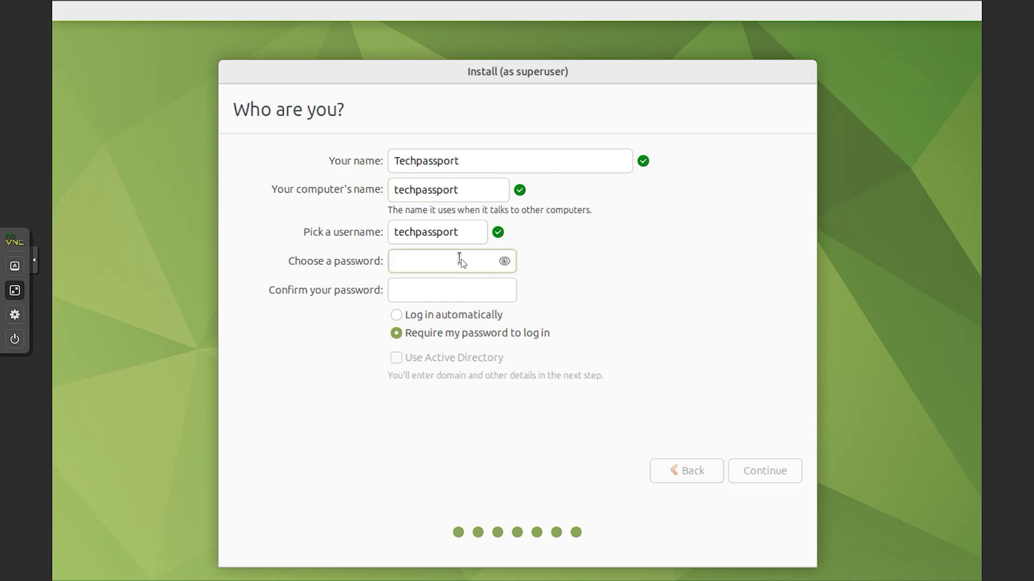
type("********")
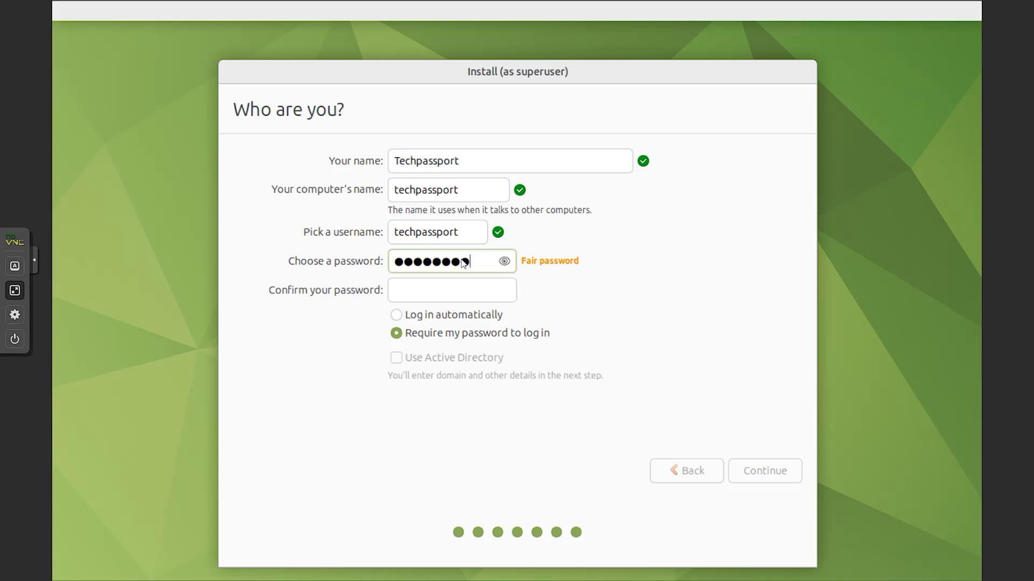
left_click(425, 315)
left_click(436, 292)
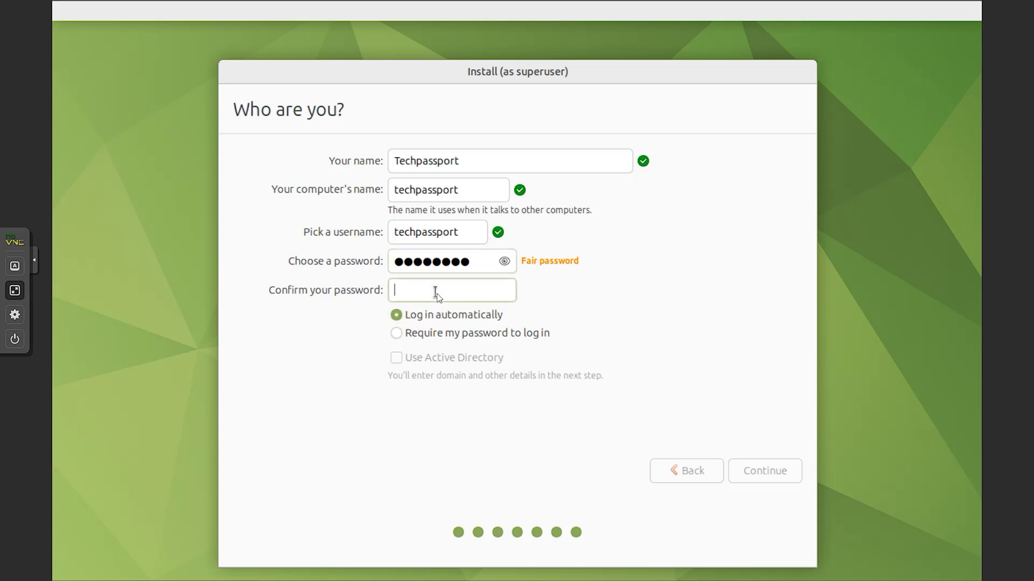
type("********")
left_click(504, 261)
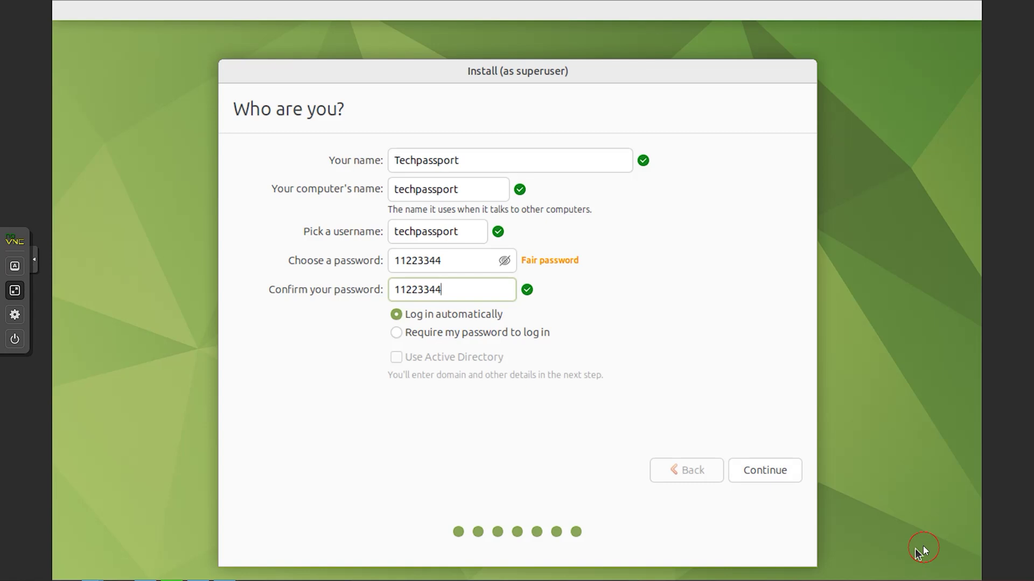
mouse_move(359, 305)
left_mouse_down()
mouse_move(529, 300)
mouse_move(358, 311)
mouse_move(452, 323)
left_mouse_up()
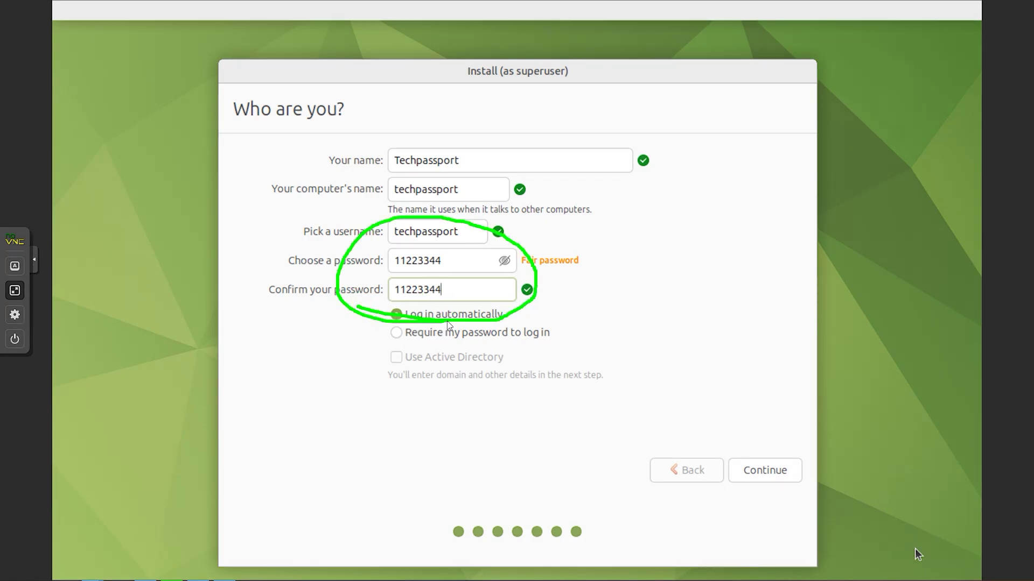
- Submit the user details to run the installation, and restart the virtual machine once the installer finishes
left_click(779, 472)
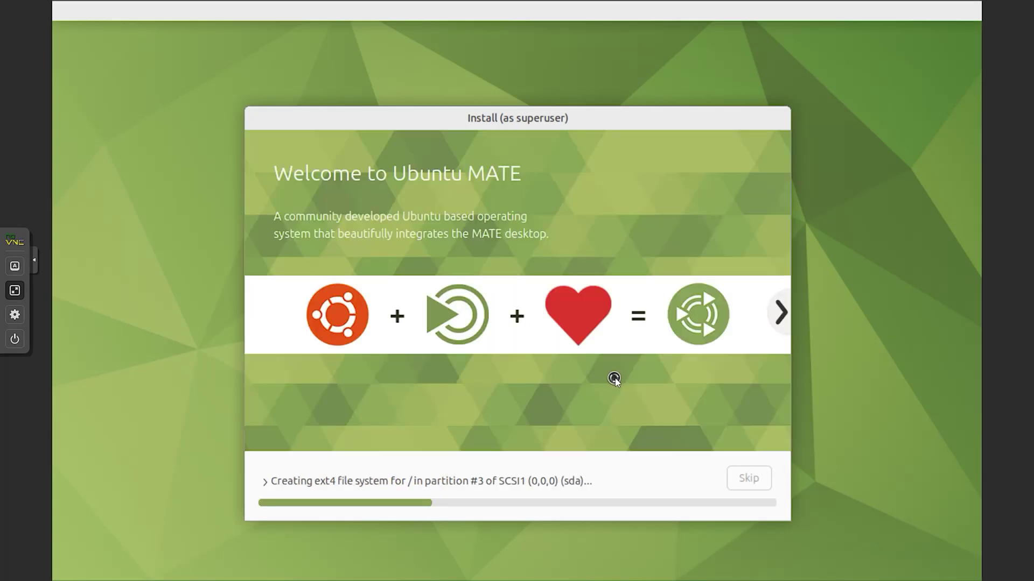
left_click(844, 92)
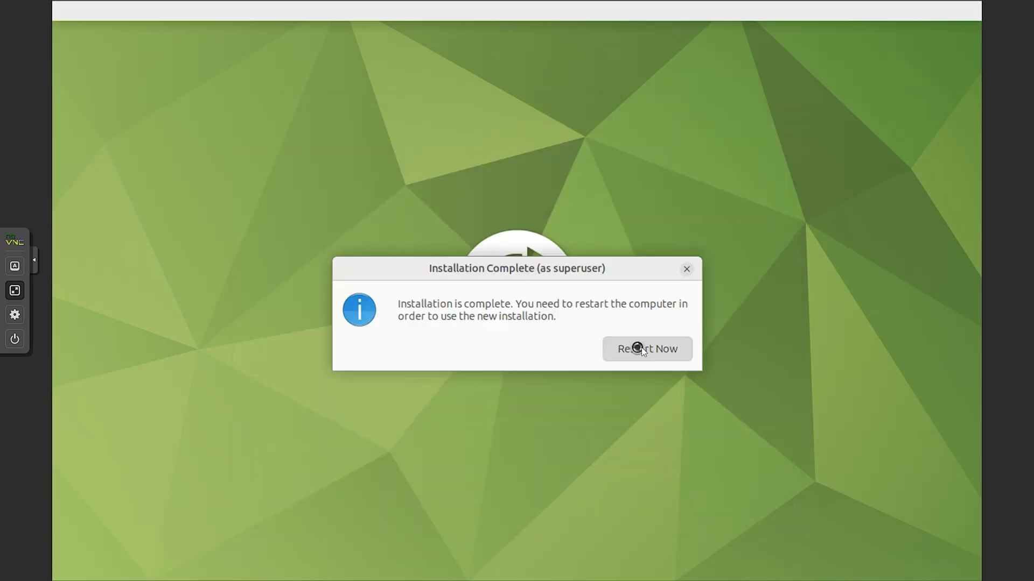
left_click(635, 346)
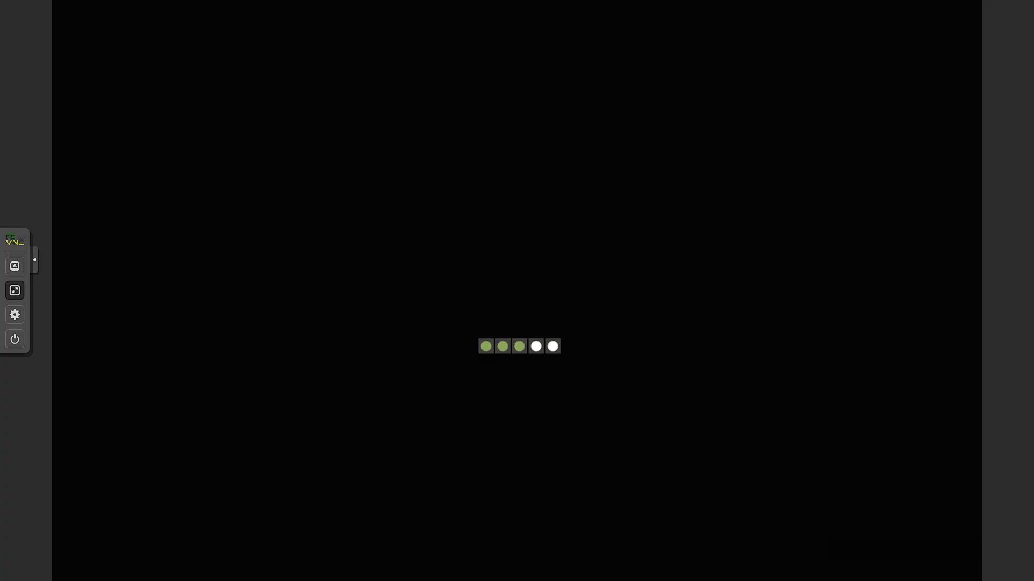